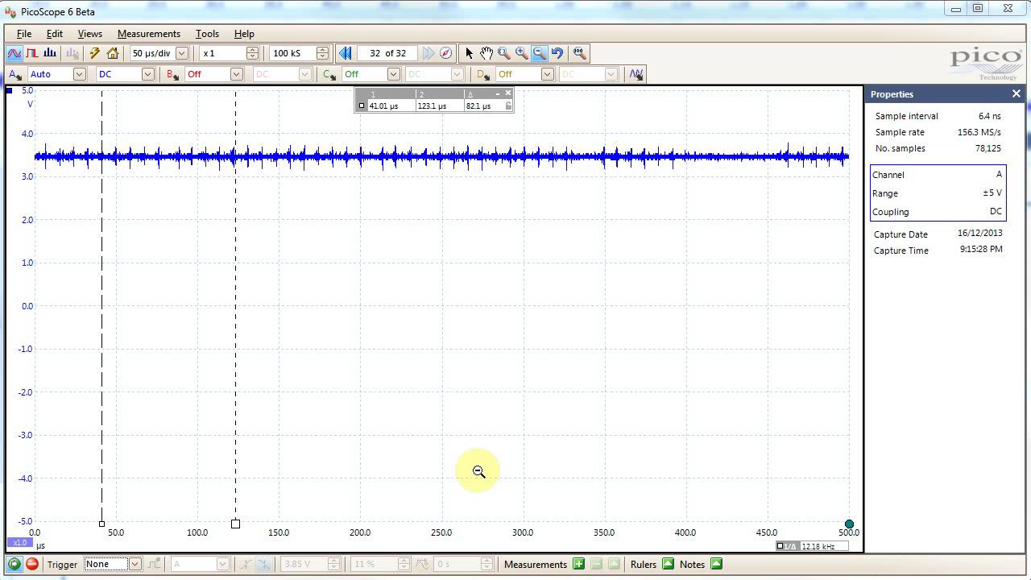
# Drag both time rulers off the left edge of the channel A graph
pyautogui.click(97, 527)
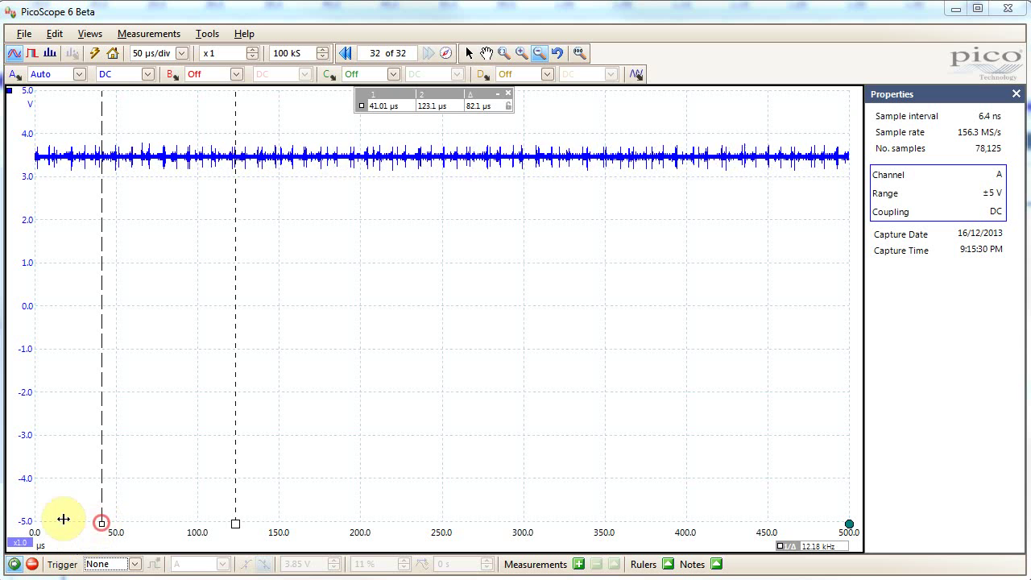
pyautogui.moveTo(102, 523); pyautogui.dragTo(27, 524)
pyautogui.moveTo(235, 523); pyautogui.dragTo(35, 524)
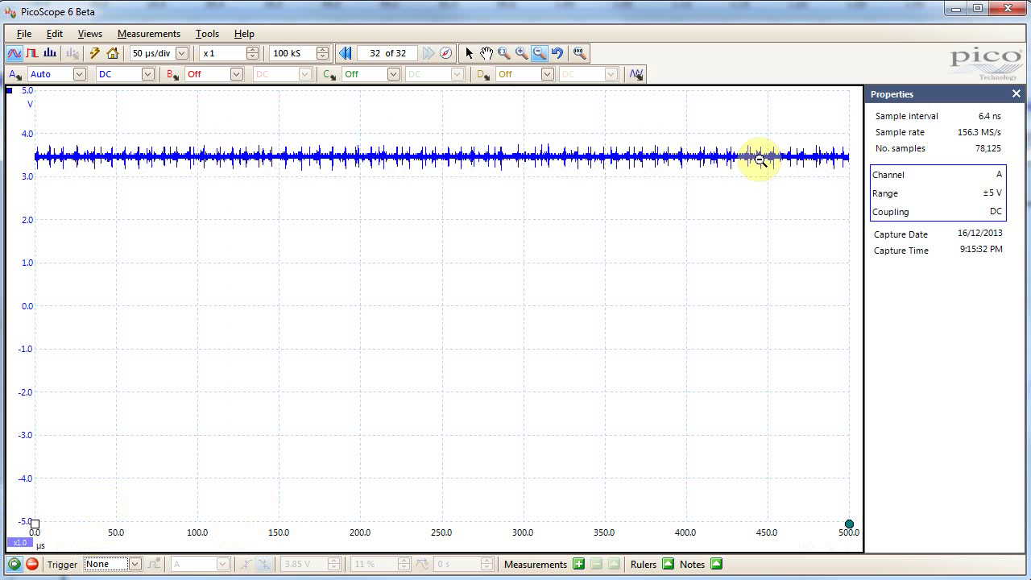
# Turn the signal generator on, switch channel A off and set channel B to Auto range
pyautogui.click(637, 74)
pyautogui.click(815, 118)
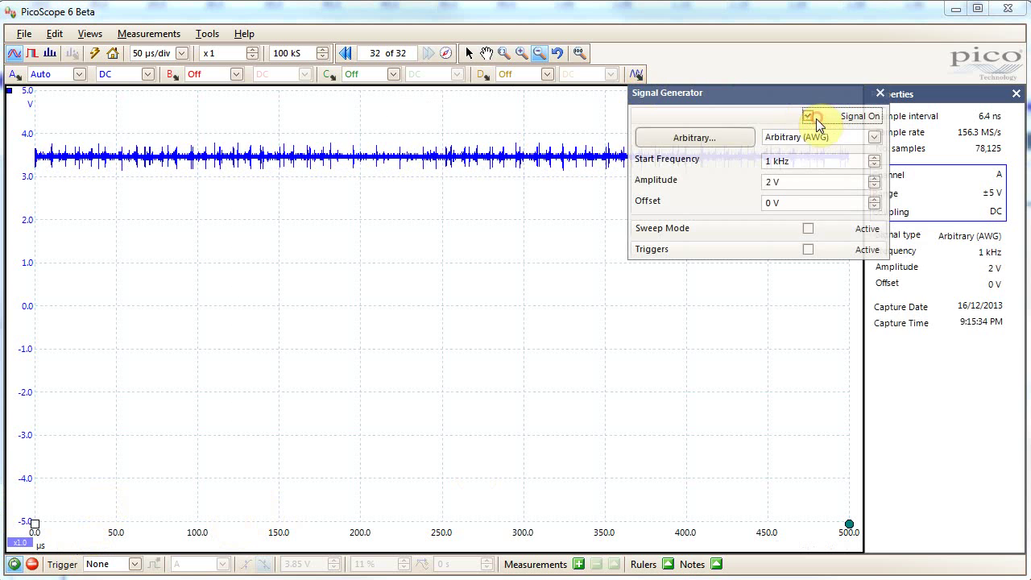
pyautogui.click(810, 137)
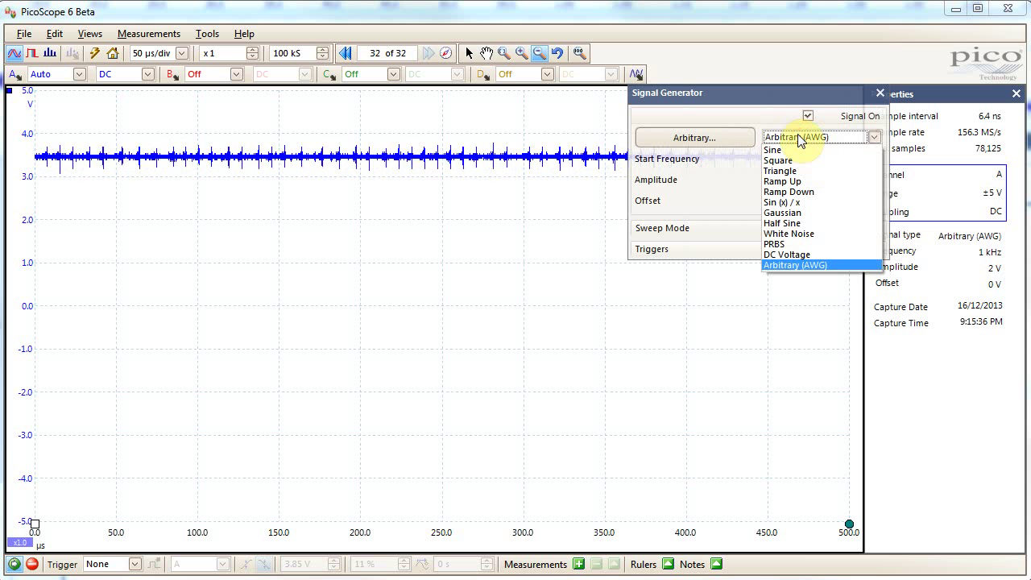
pyautogui.click(129, 74)
pyautogui.click(120, 74)
pyautogui.click(79, 75)
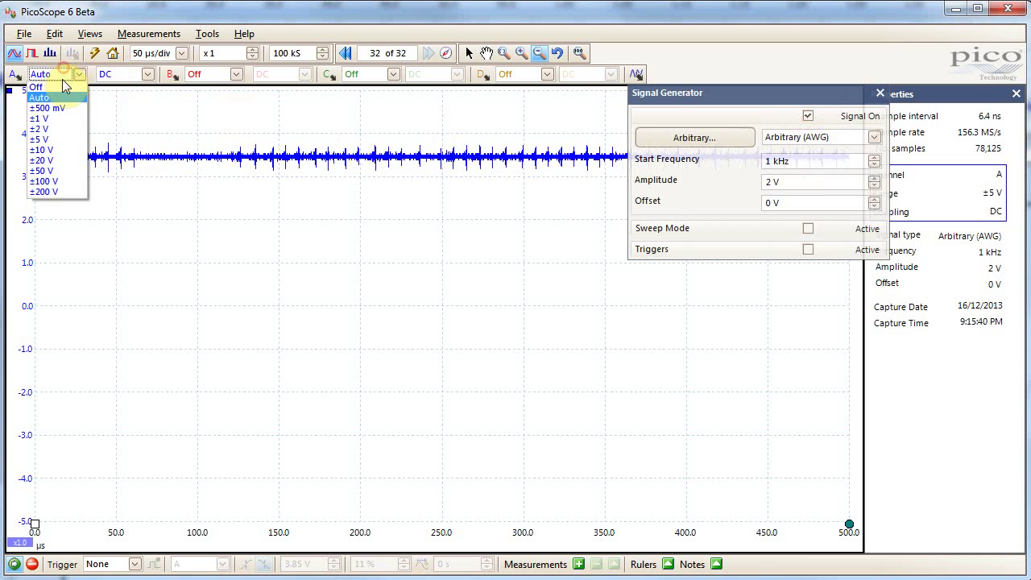
pyautogui.click(36, 86)
pyautogui.click(214, 75)
pyautogui.click(202, 97)
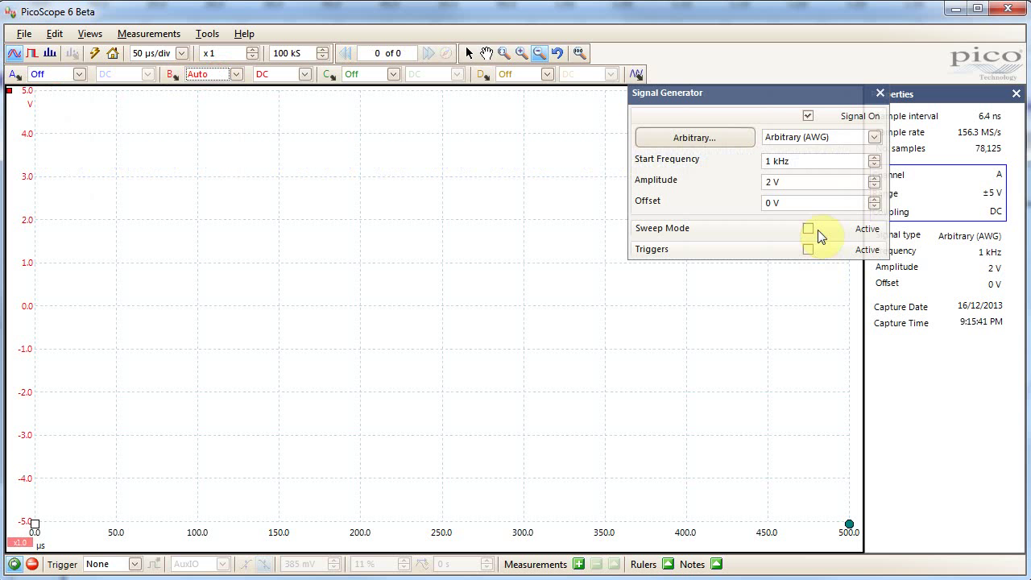
# Set the generator to output a 1 MHz sine wave
pyautogui.click(826, 138)
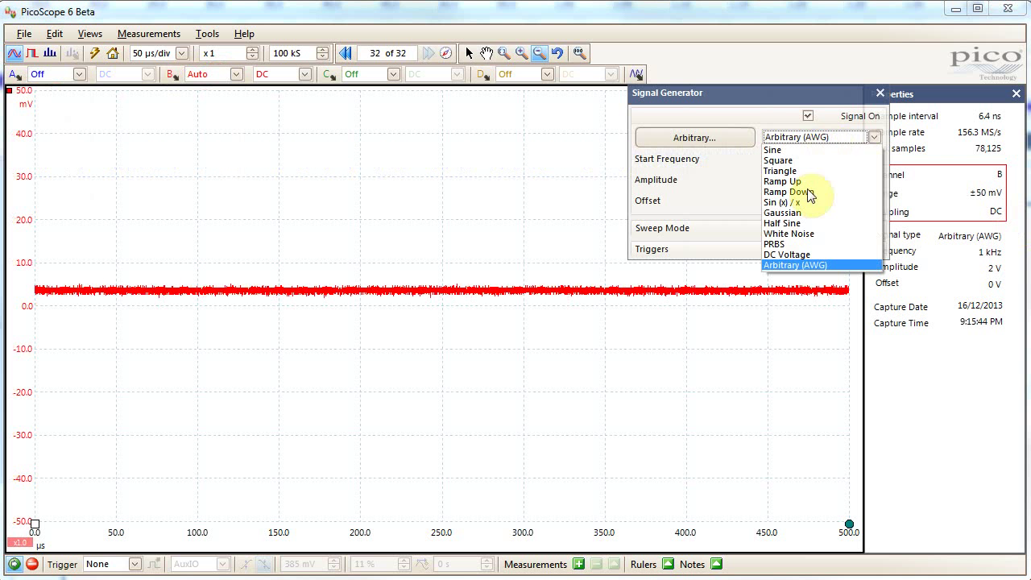
pyautogui.click(773, 150)
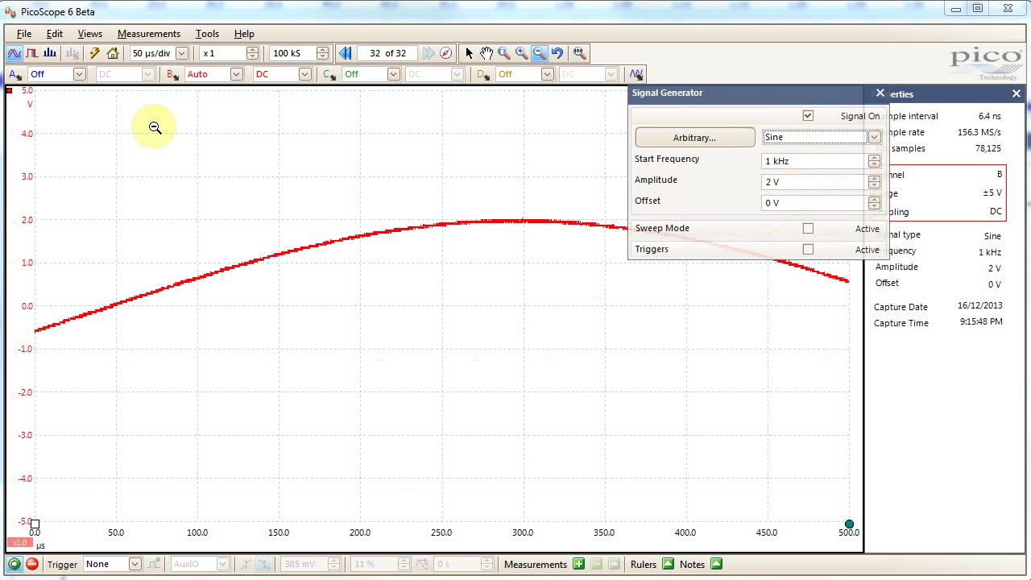
pyautogui.click(153, 54)
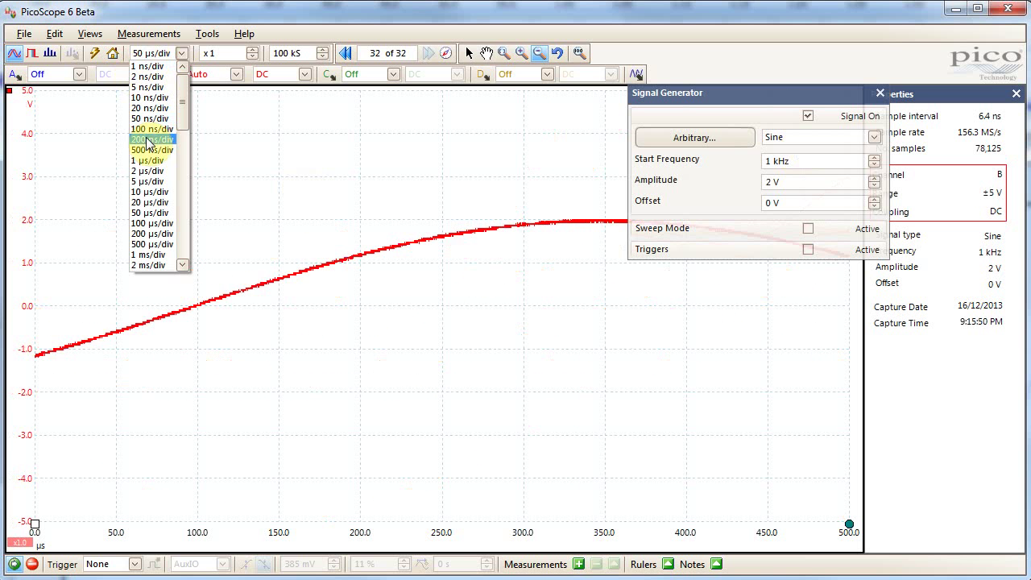
pyautogui.click(780, 161)
pyautogui.write('1 M')
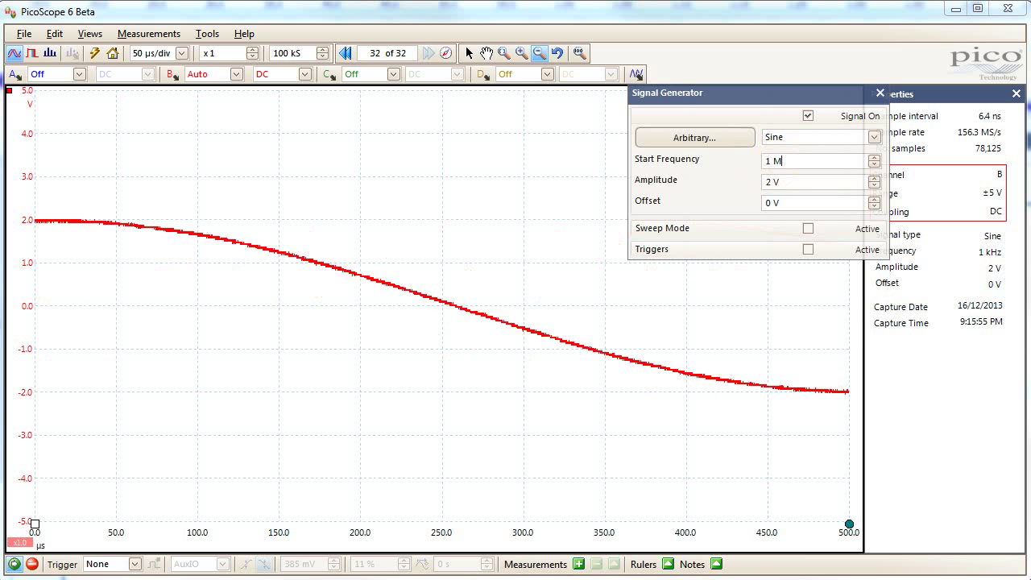
pyautogui.press('Return')
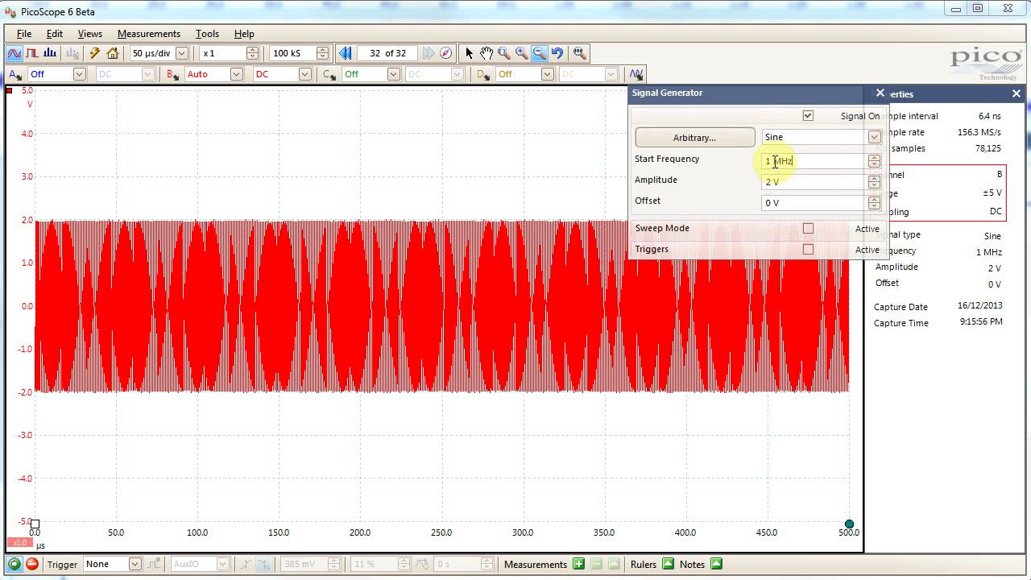
# Set the timebase to 200 ns/div
pyautogui.click(161, 53)
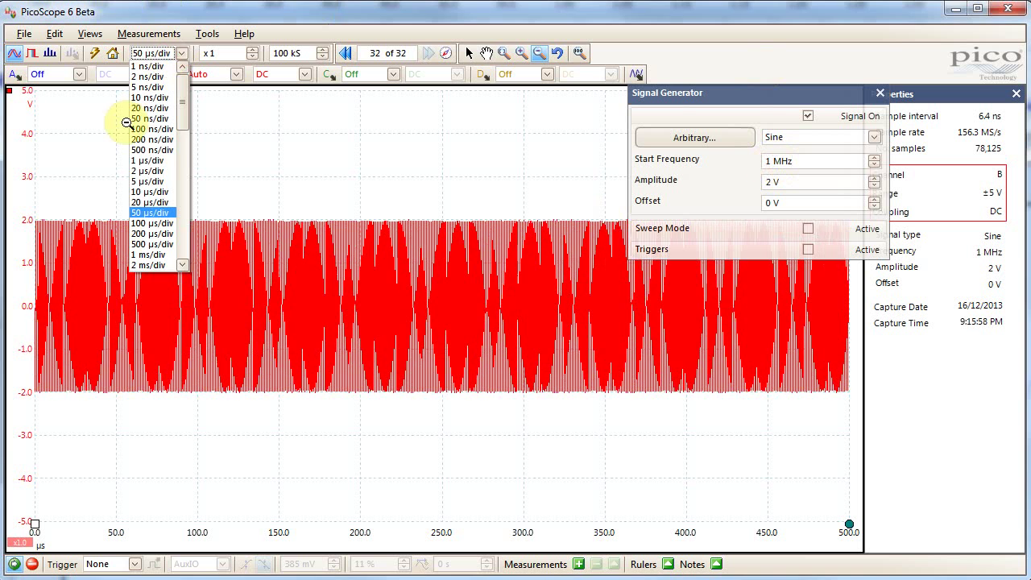
pyautogui.click(142, 140)
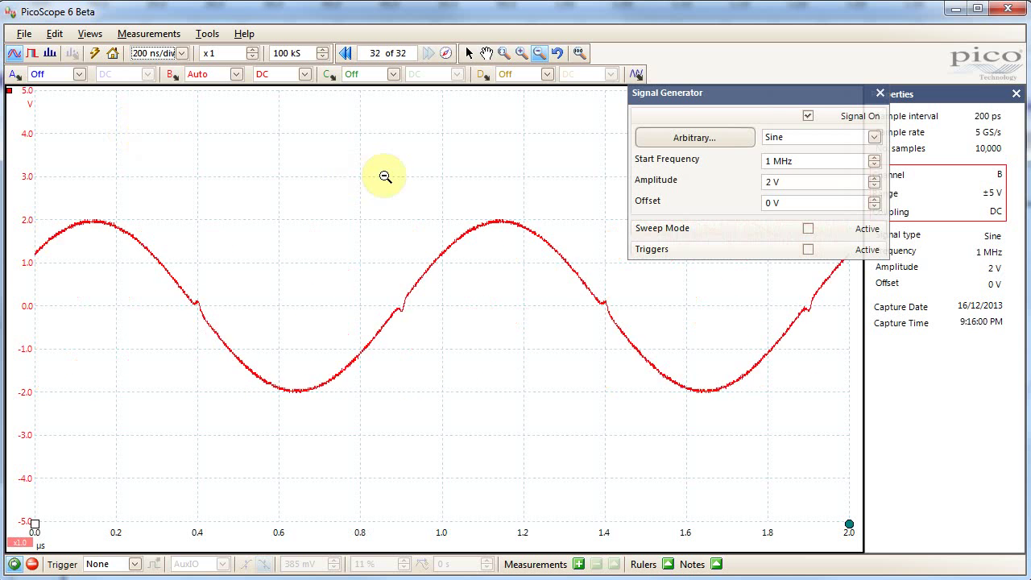
pyautogui.click(829, 137)
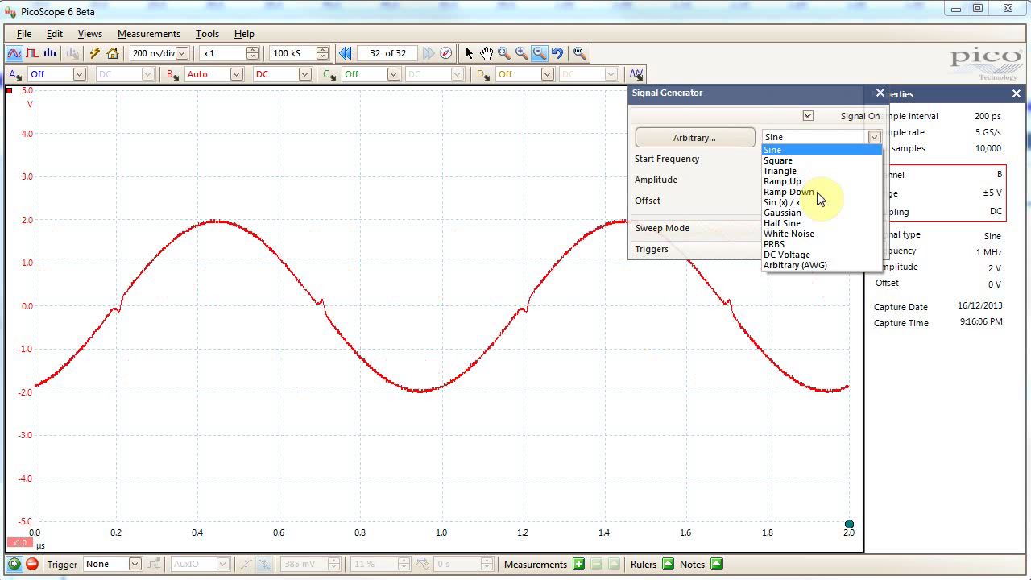
# Switch the generator from half sine to white noise and show channel B as a spectrum
pyautogui.click(791, 223)
pyautogui.click(806, 139)
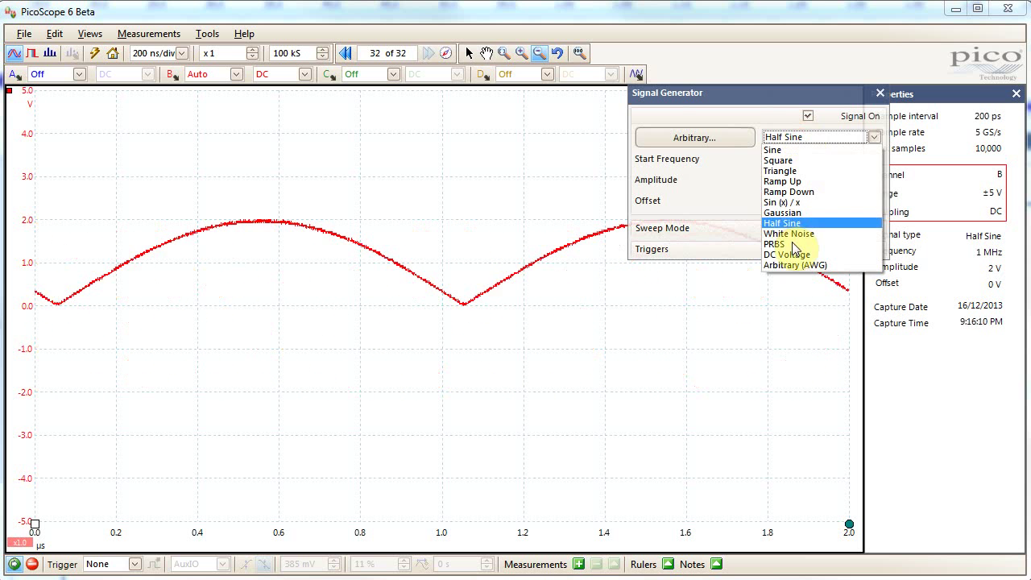
pyautogui.click(793, 234)
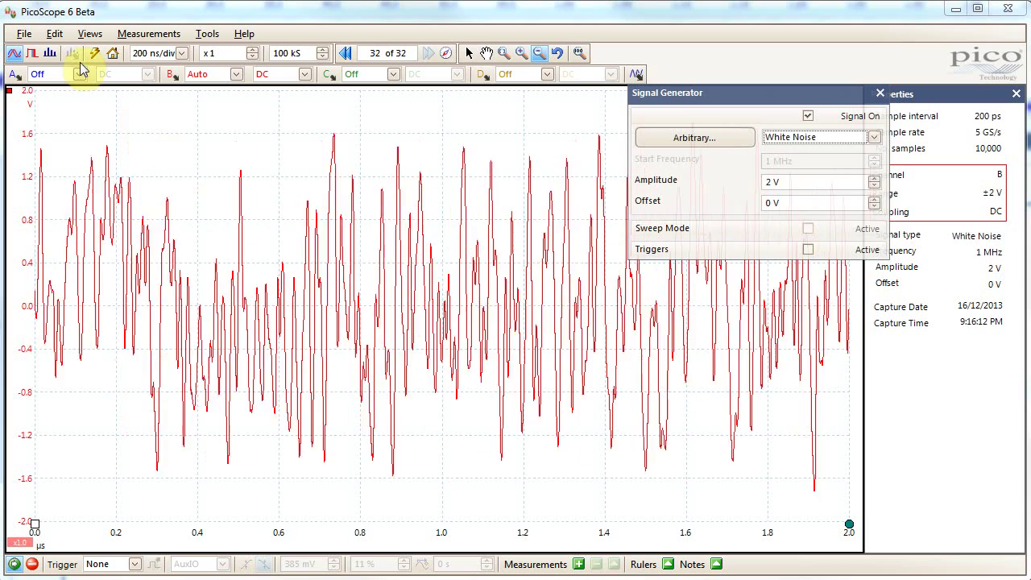
pyautogui.click(32, 53)
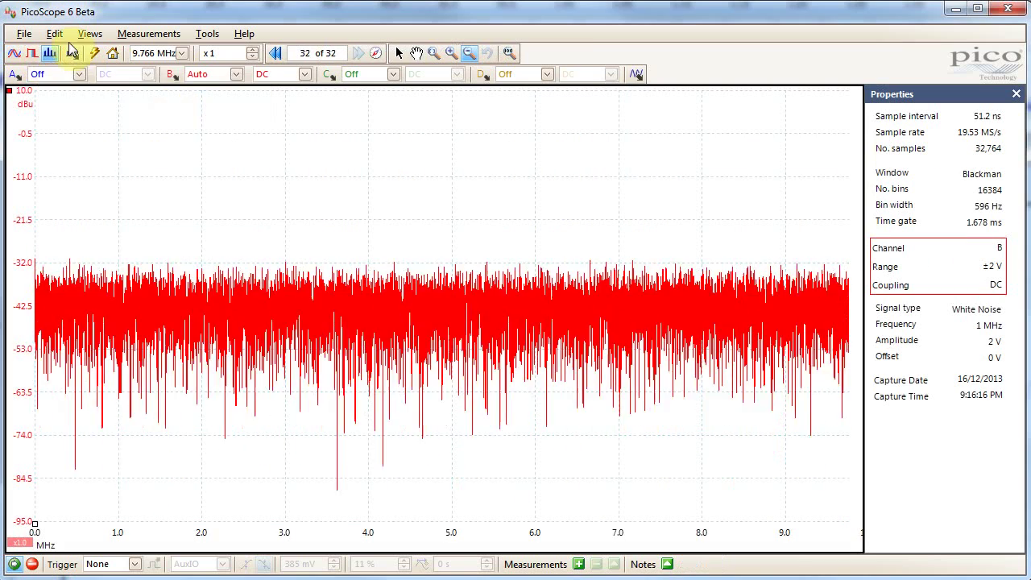
# Widen the spectrum span to 312.5 MHz, then narrow it to 19.53 MHz
pyautogui.click(149, 53)
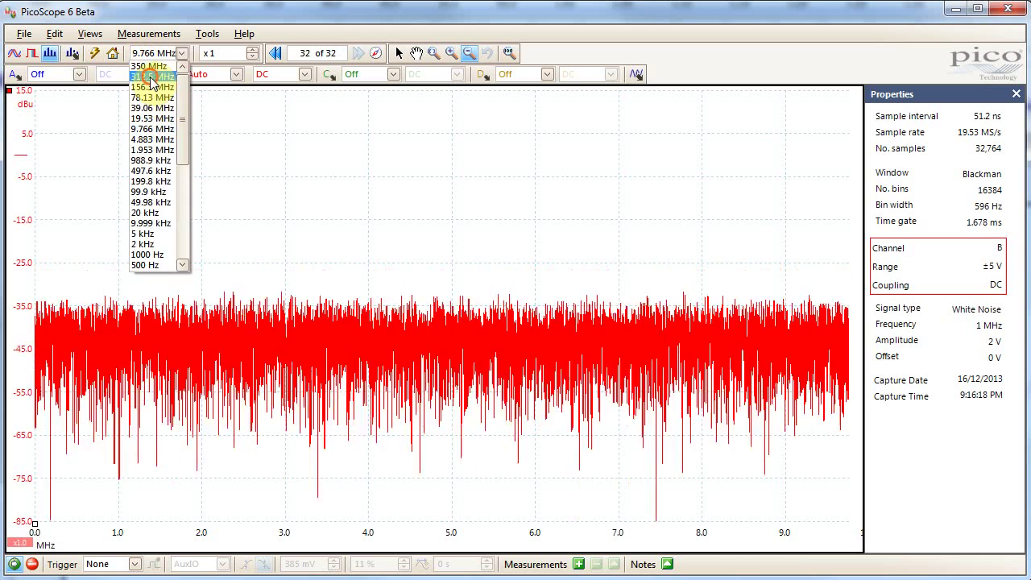
pyautogui.click(150, 65)
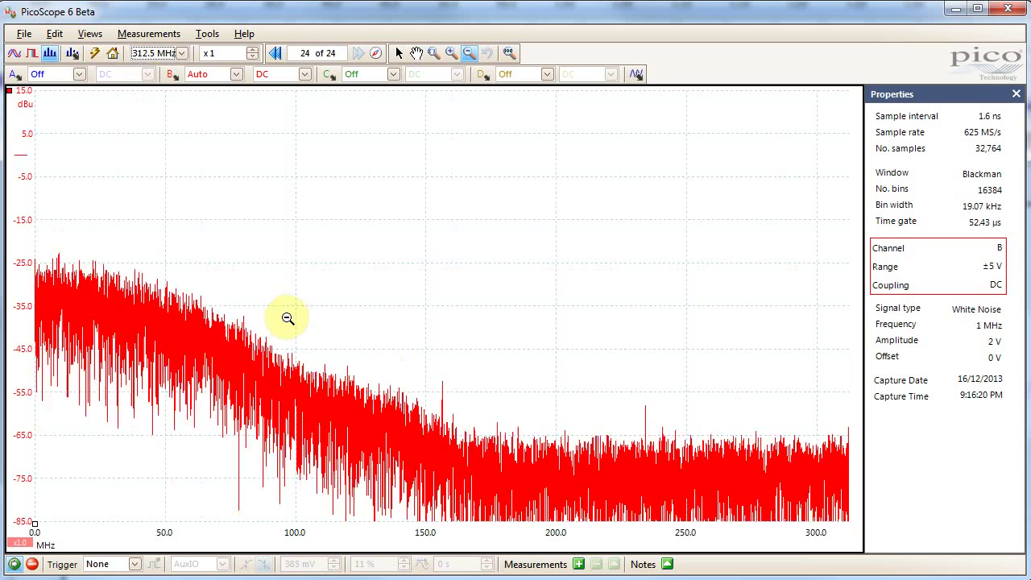
pyautogui.click(67, 269)
pyautogui.click(78, 258)
pyautogui.click(37, 287)
pyautogui.click(306, 375)
pyautogui.click(595, 449)
pyautogui.click(467, 444)
pyautogui.click(82, 285)
pyautogui.click(76, 264)
pyautogui.click(153, 52)
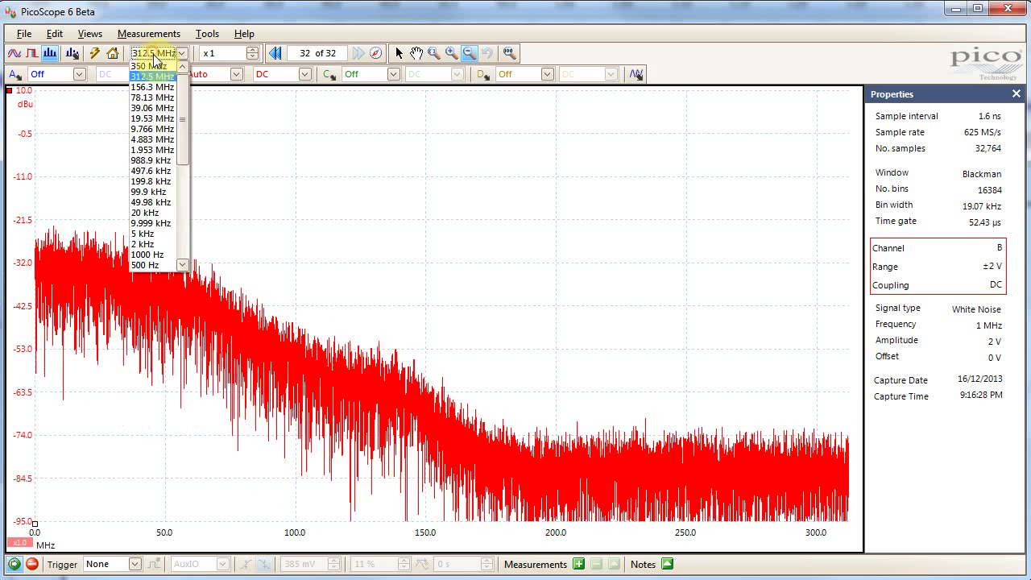
pyautogui.click(152, 118)
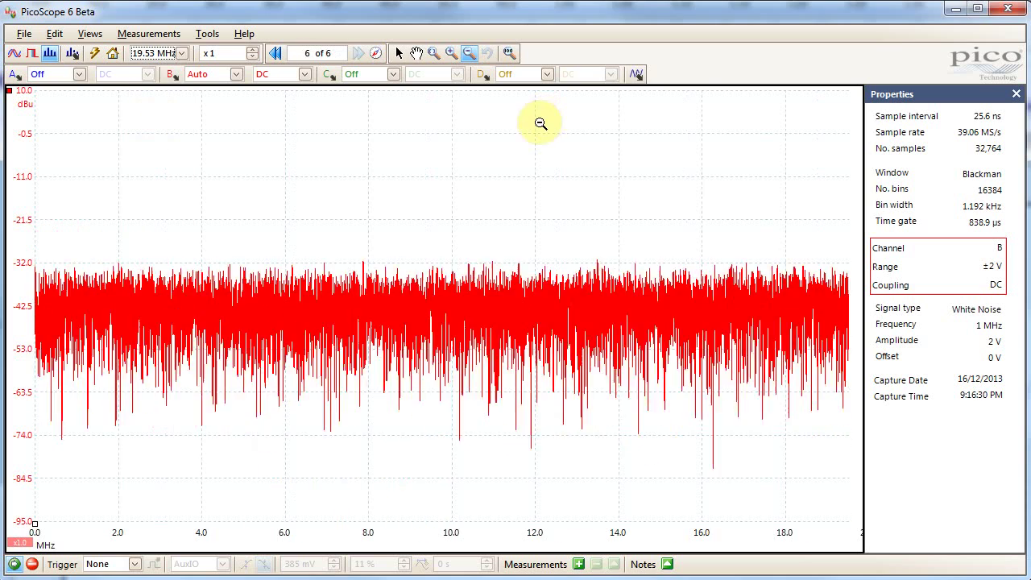
# Switch the generator from sine to PRBS and return to the scope view
pyautogui.click(637, 75)
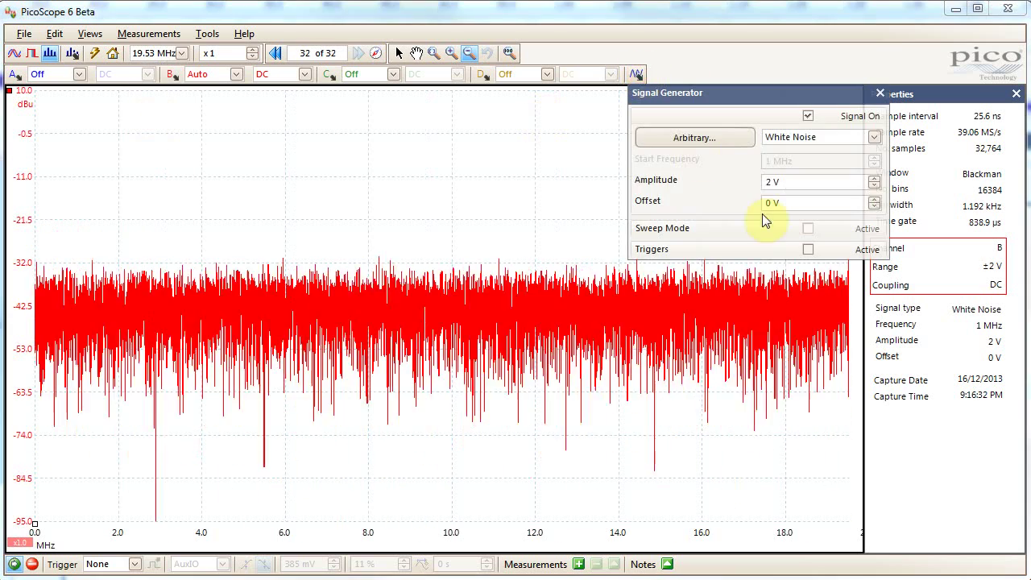
pyautogui.click(823, 138)
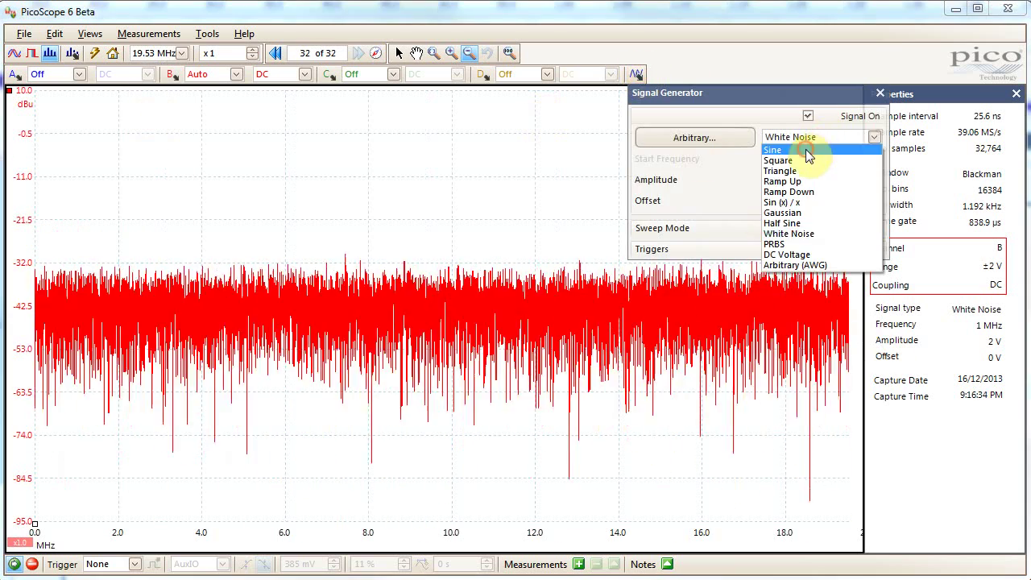
pyautogui.click(805, 152)
pyautogui.click(807, 142)
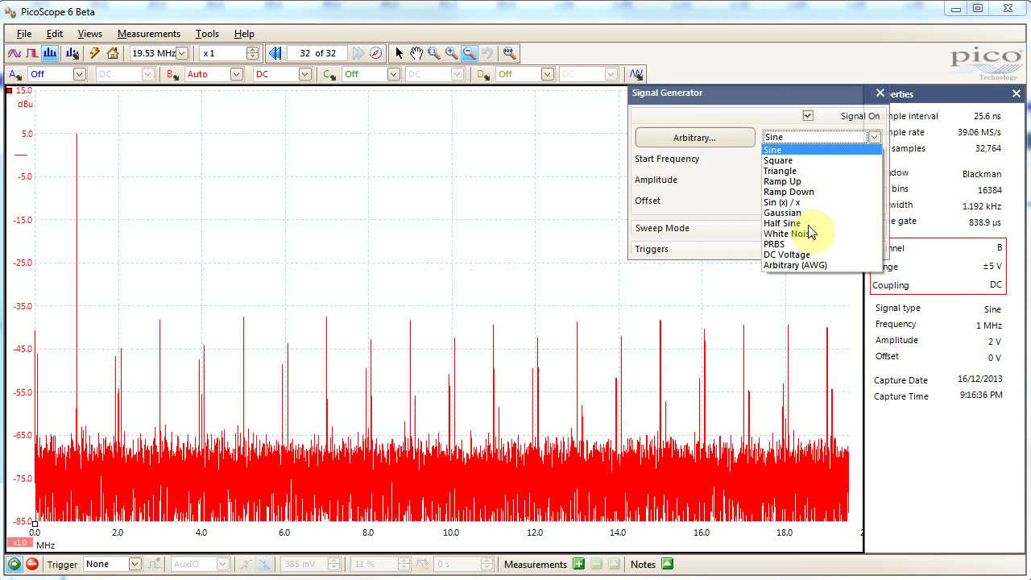
pyautogui.click(794, 249)
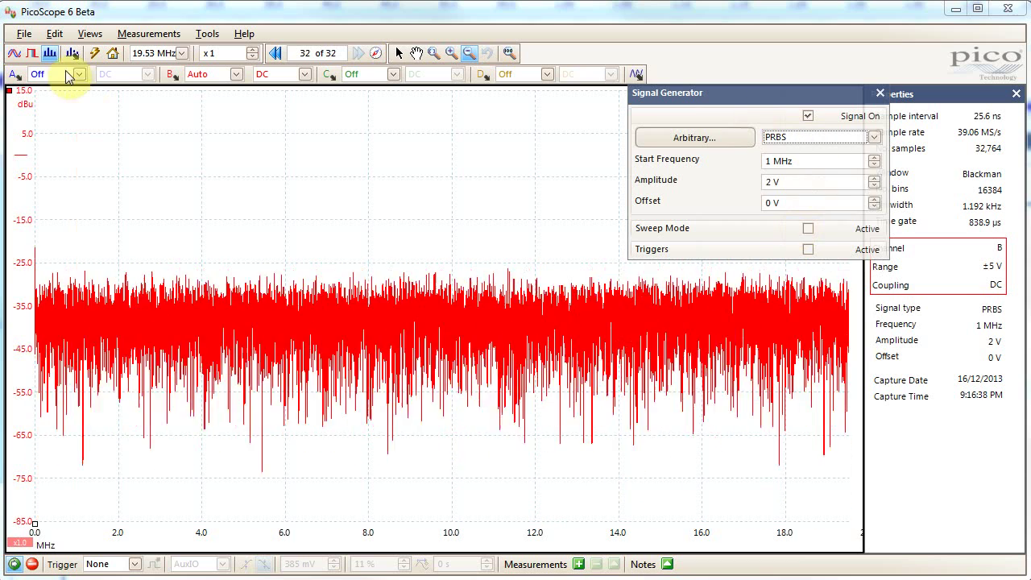
pyautogui.click(13, 56)
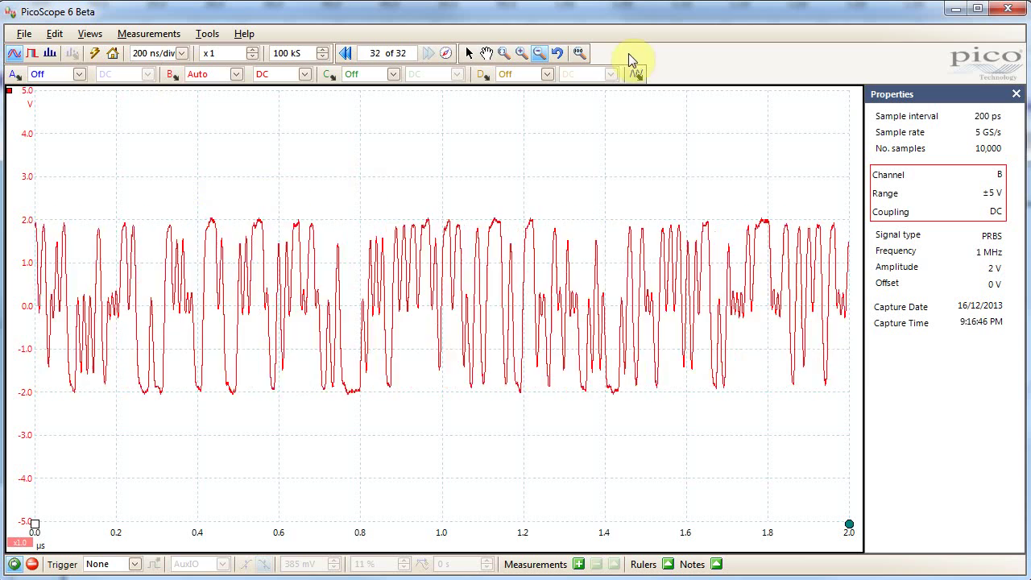
# Turn off channel B and the generator output, and set channel A to Auto range
pyautogui.click(214, 75)
pyautogui.click(193, 84)
pyautogui.click(636, 74)
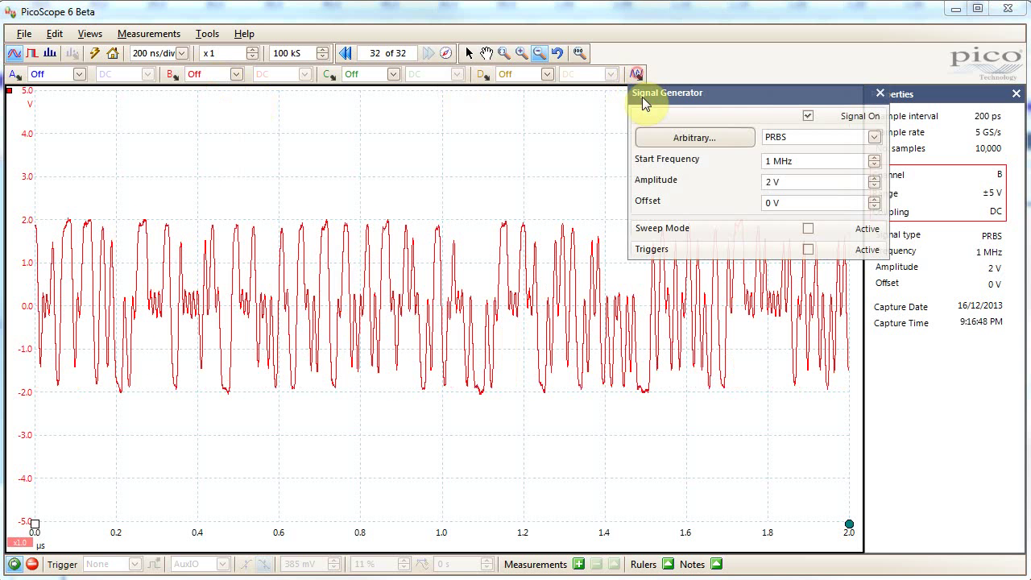
pyautogui.click(807, 116)
pyautogui.click(879, 93)
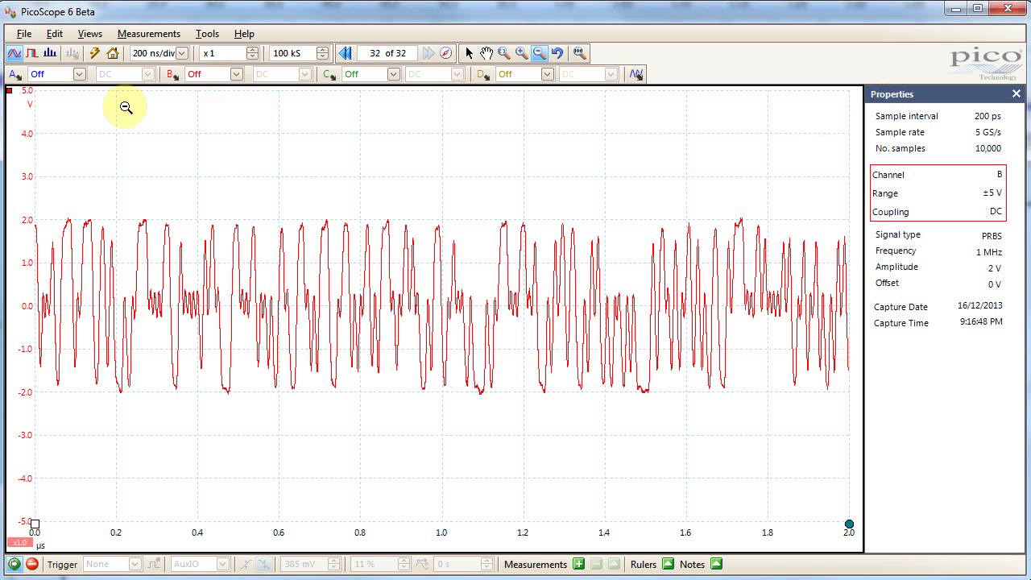
pyautogui.click(63, 79)
pyautogui.click(39, 97)
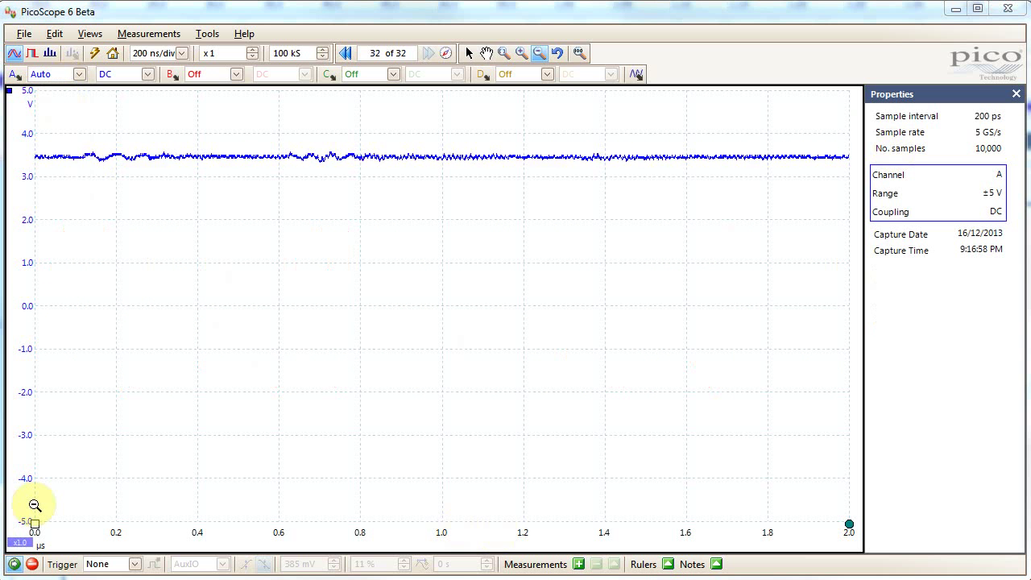
# Change the trigger mode from Auto to Single
pyautogui.click(135, 564)
pyautogui.click(97, 578)
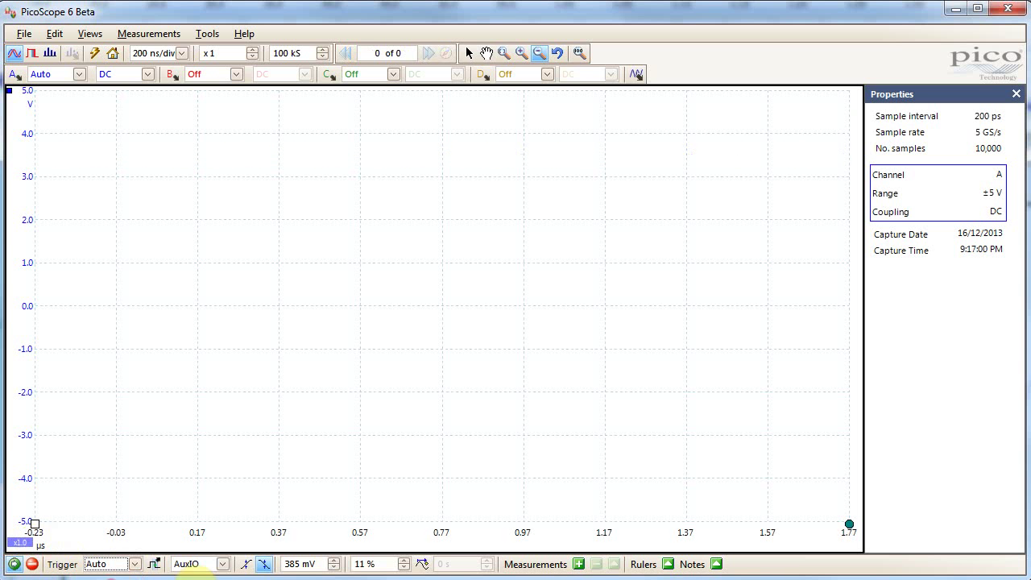
pyautogui.click(194, 567)
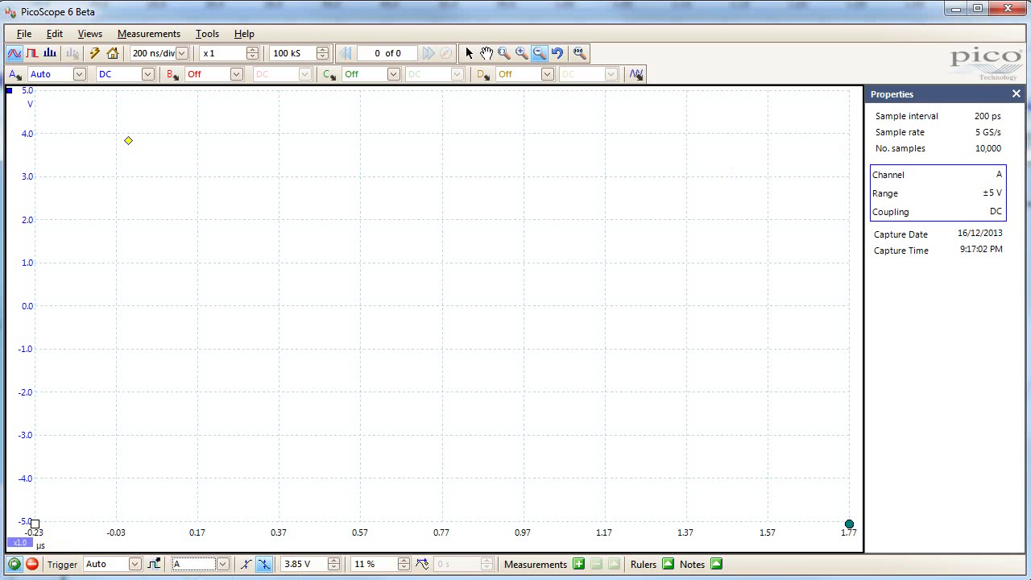
pyautogui.click(105, 566)
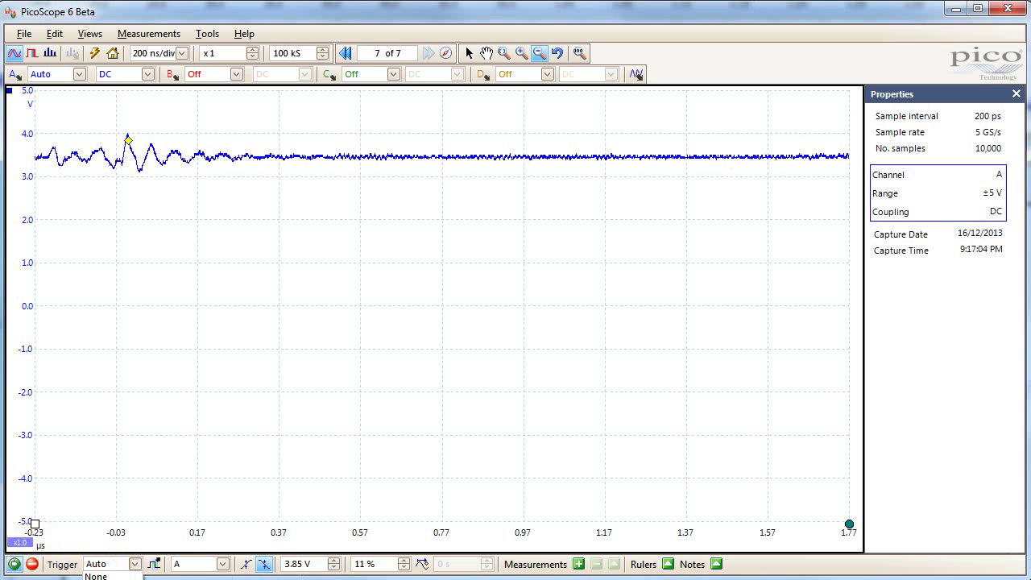
pyautogui.press('Down')
pyautogui.press('Down')
pyautogui.press('Return')
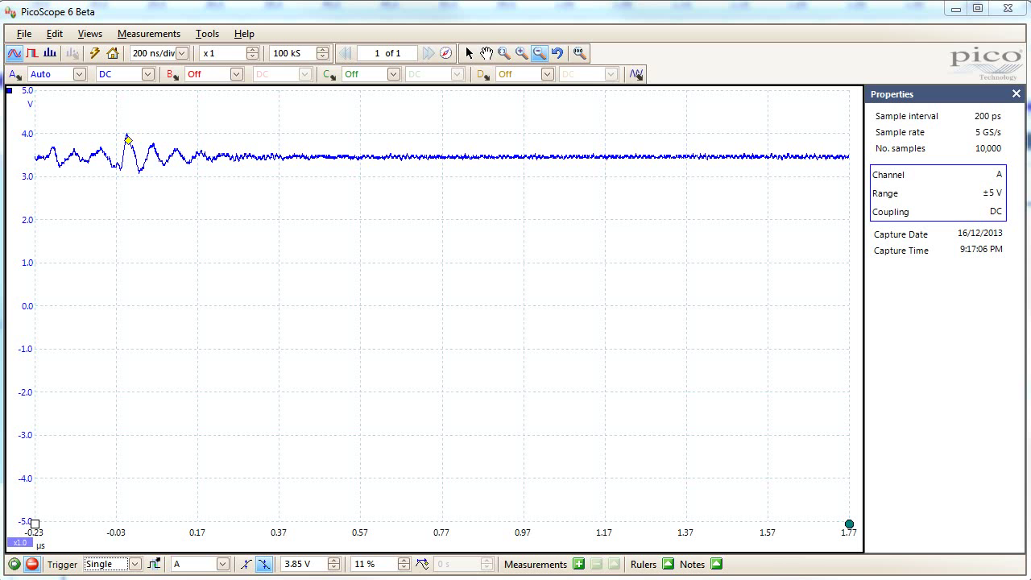
# Clear Termite's received text and start a new single capture
pyautogui.hotkey('alt', 'Tab')
pyautogui.moveTo(586, 435); pyautogui.dragTo(717, 391)
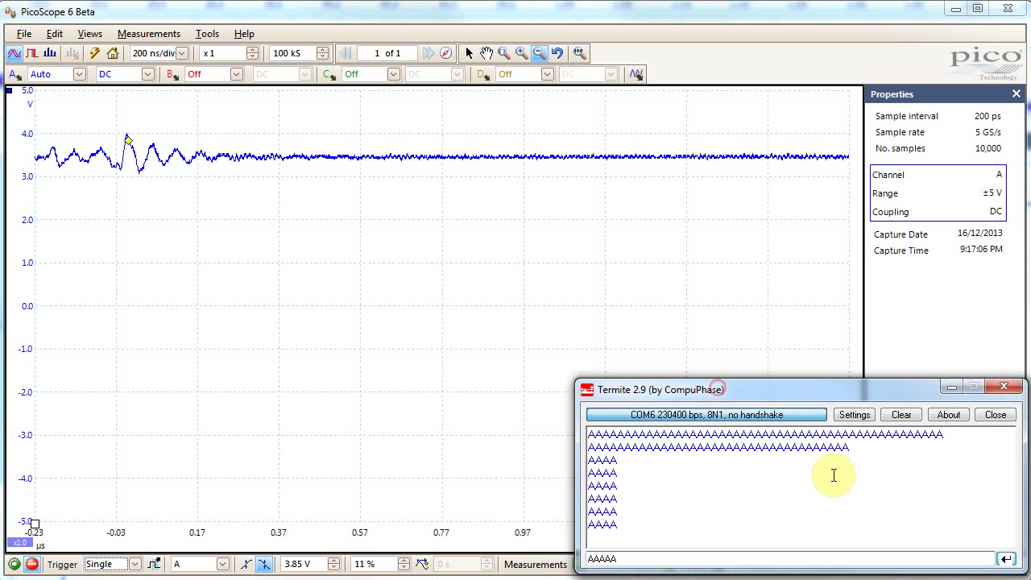
pyautogui.click(900, 416)
pyautogui.click(125, 566)
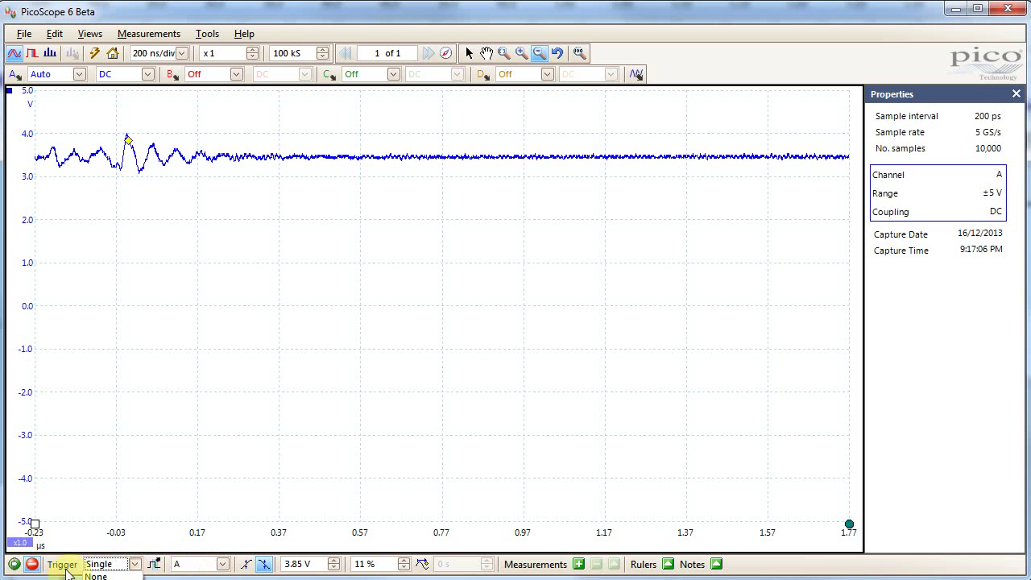
pyautogui.click(13, 565)
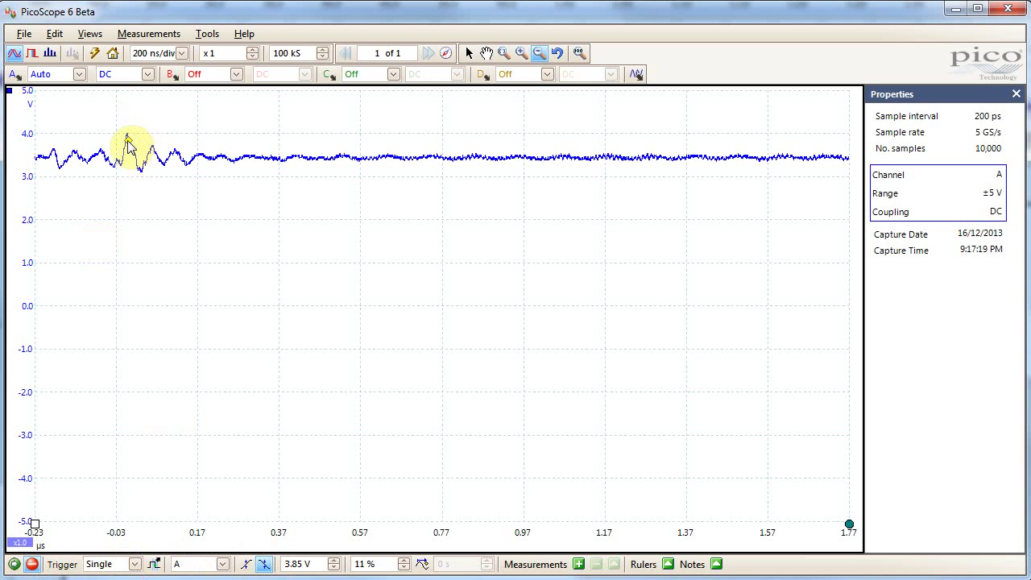
# Lower the trigger level to about 1.4 V, arm a capture and send the A characters from Termite
pyautogui.moveTo(128, 140); pyautogui.dragTo(129, 247)
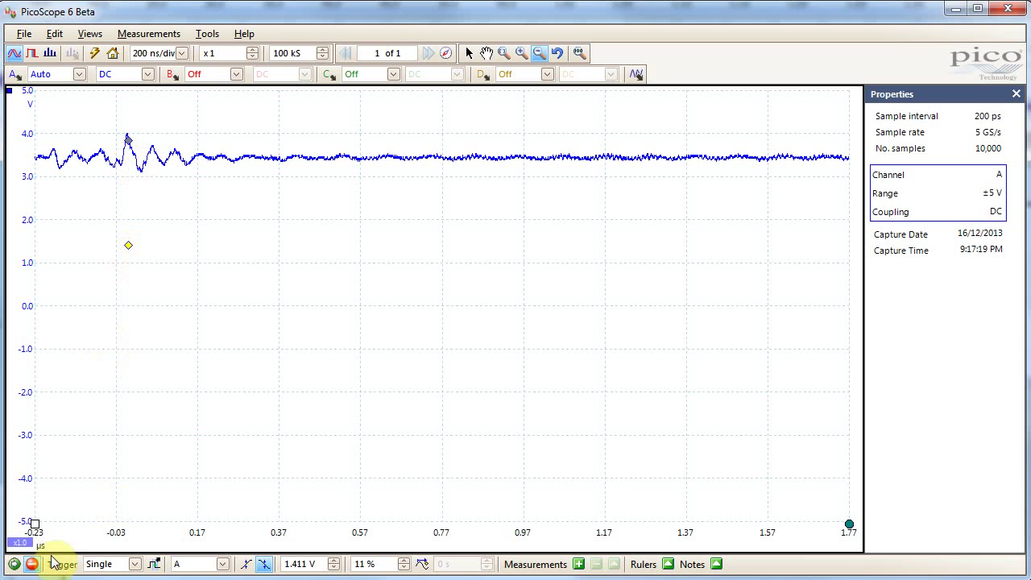
pyautogui.click(13, 564)
pyautogui.hotkey('alt', 'Tab')
pyautogui.press('Return')
pyautogui.hotkey('alt', 'Tab')
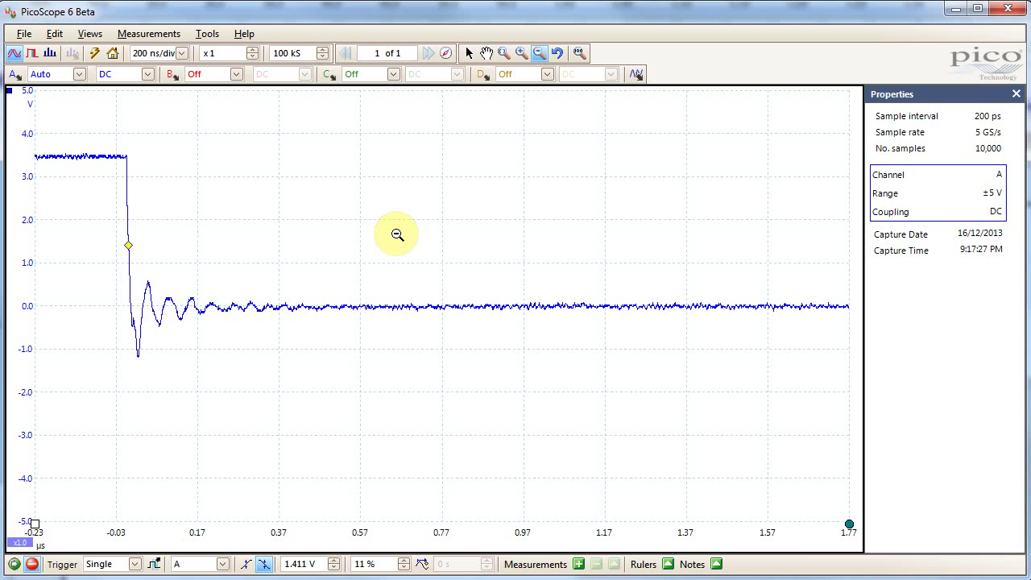
pyautogui.click(168, 53)
# Capture the serial line at 5 µs/div while sending from Termite
pyautogui.click(152, 184)
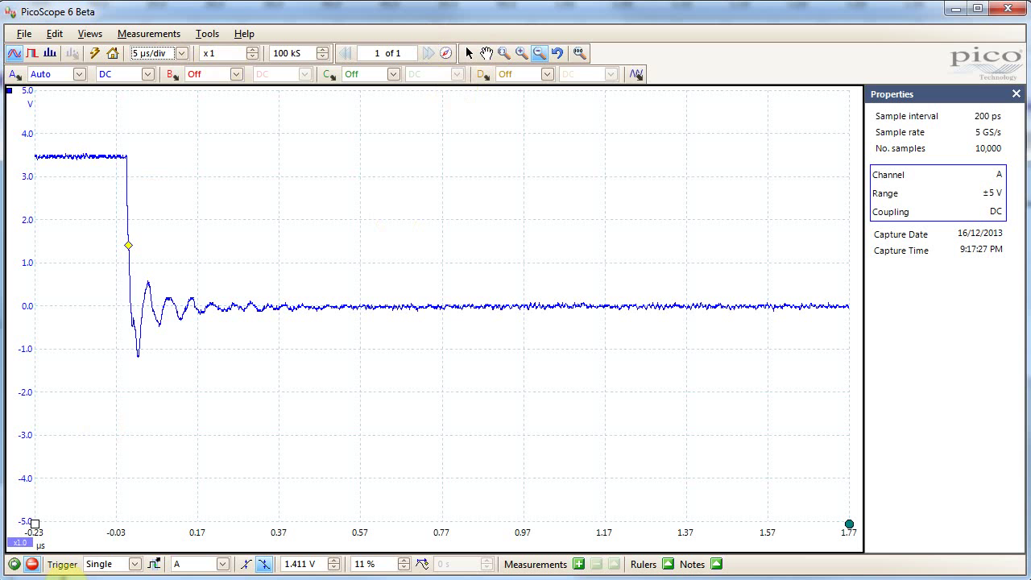
pyautogui.click(13, 565)
pyautogui.hotkey('alt', 'Tab')
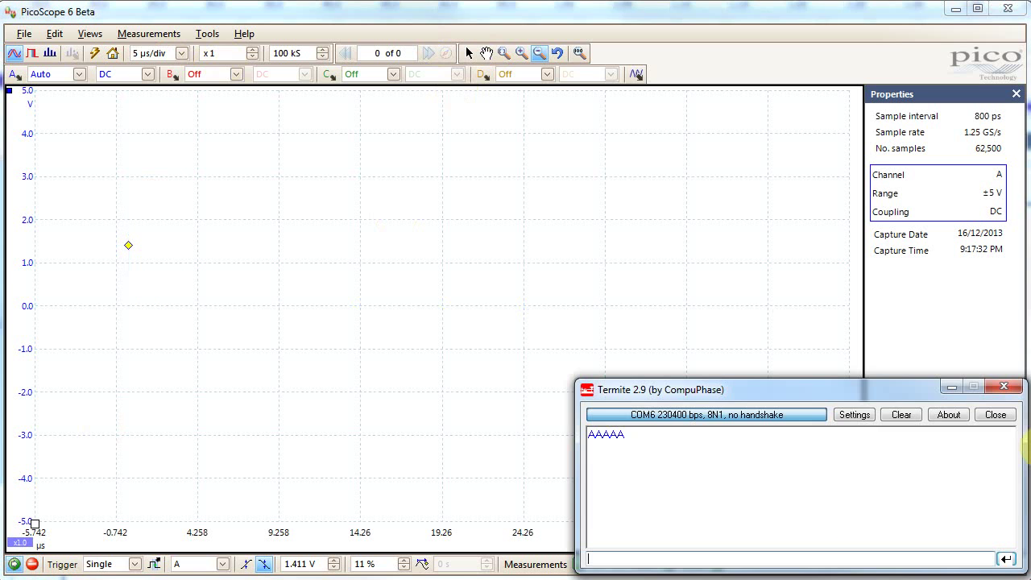
pyautogui.press('Return')
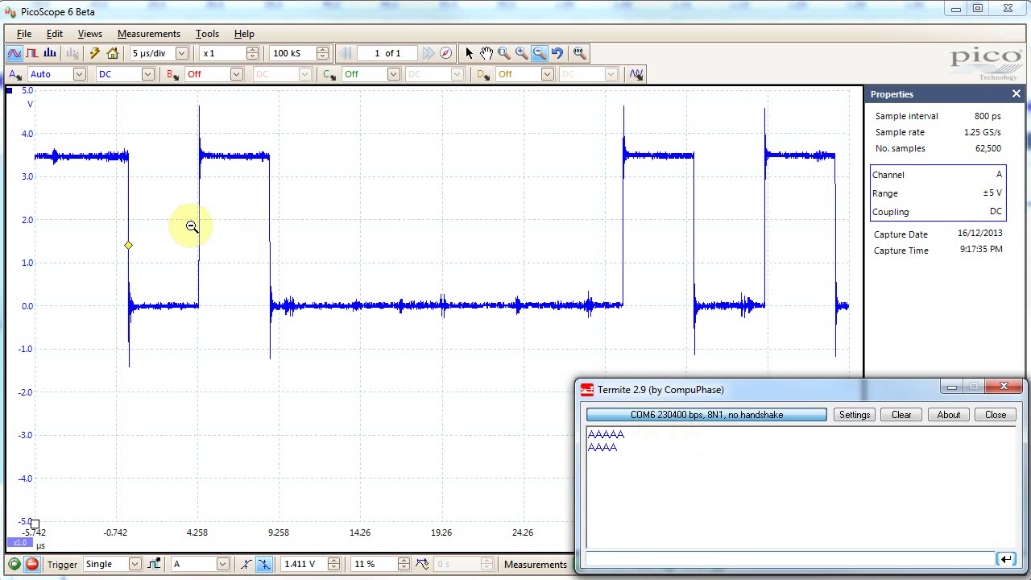
# Recapture at 1 ms/div while sending AAAA from Termite
pyautogui.click(171, 54)
pyautogui.click(153, 255)
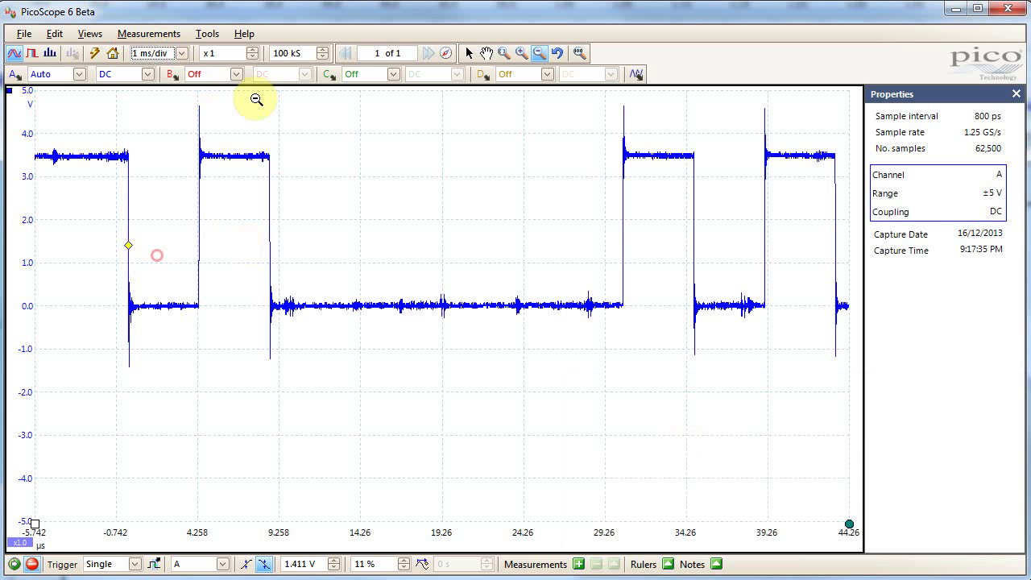
pyautogui.click(32, 565)
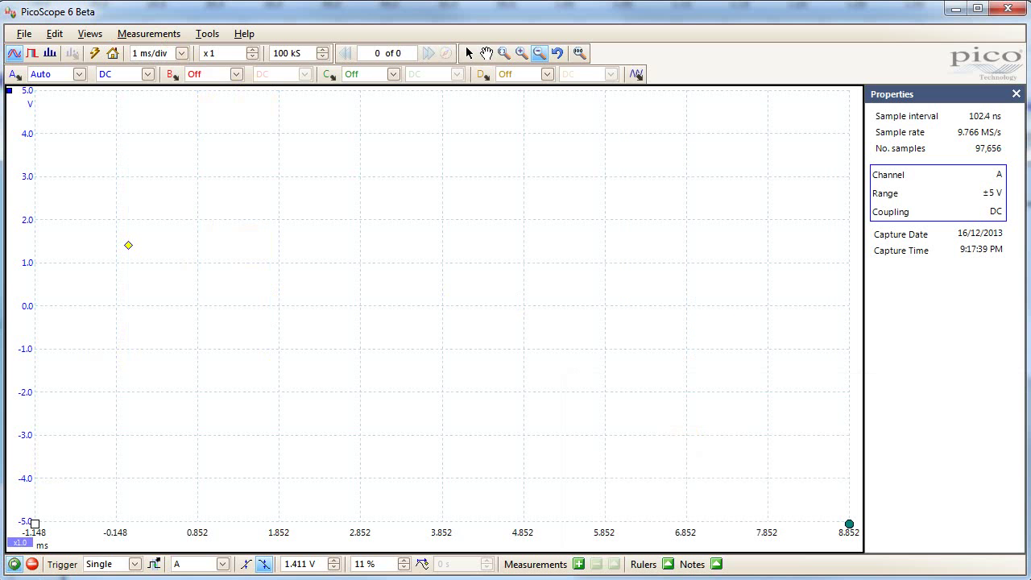
pyautogui.hotkey('alt', 'Tab')
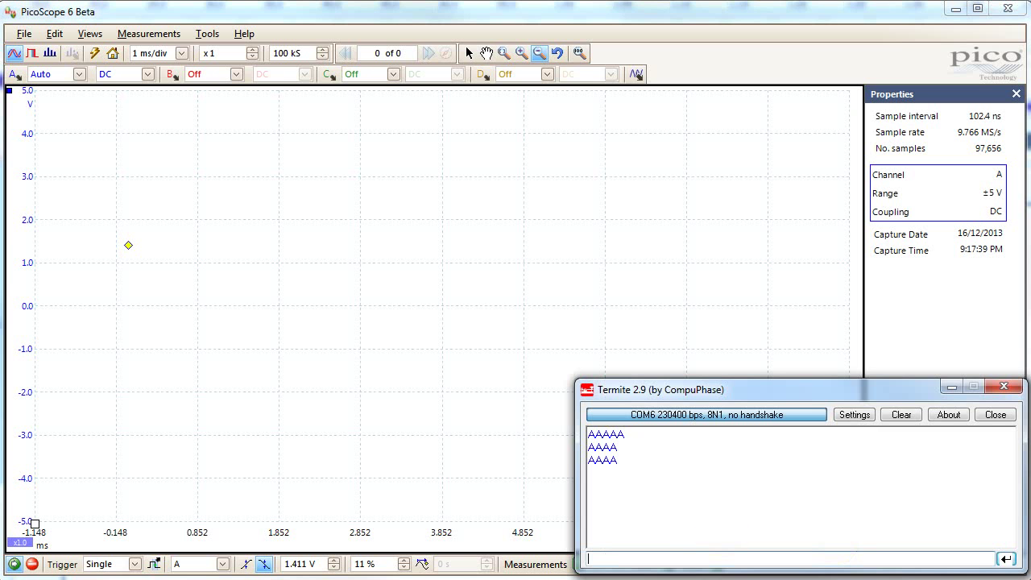
pyautogui.write('AAAA')
pyautogui.press('Return')
# Zoom in on the serial burst, then zoom back out to the full trace
pyautogui.click(237, 258)
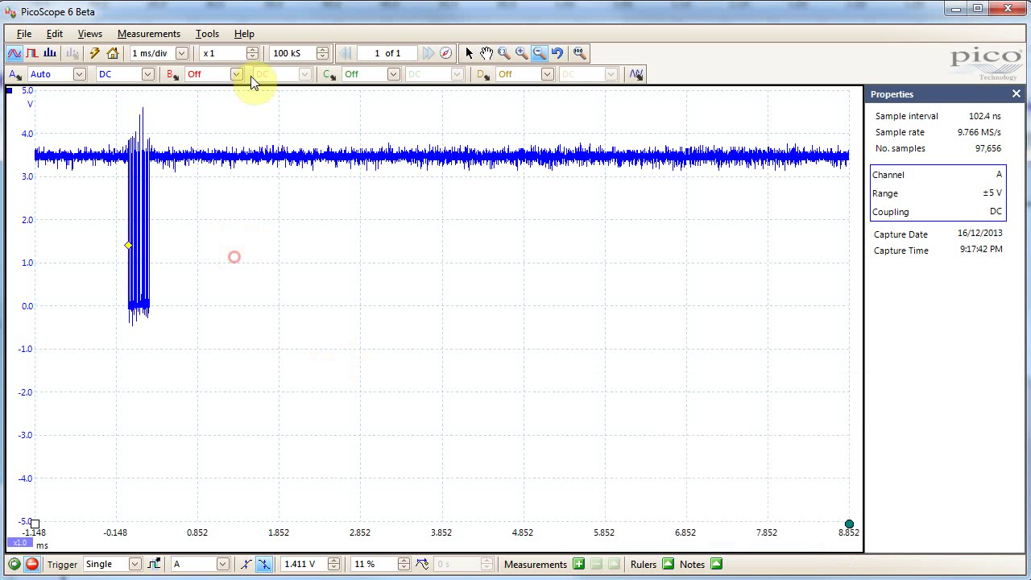
pyautogui.click(117, 123)
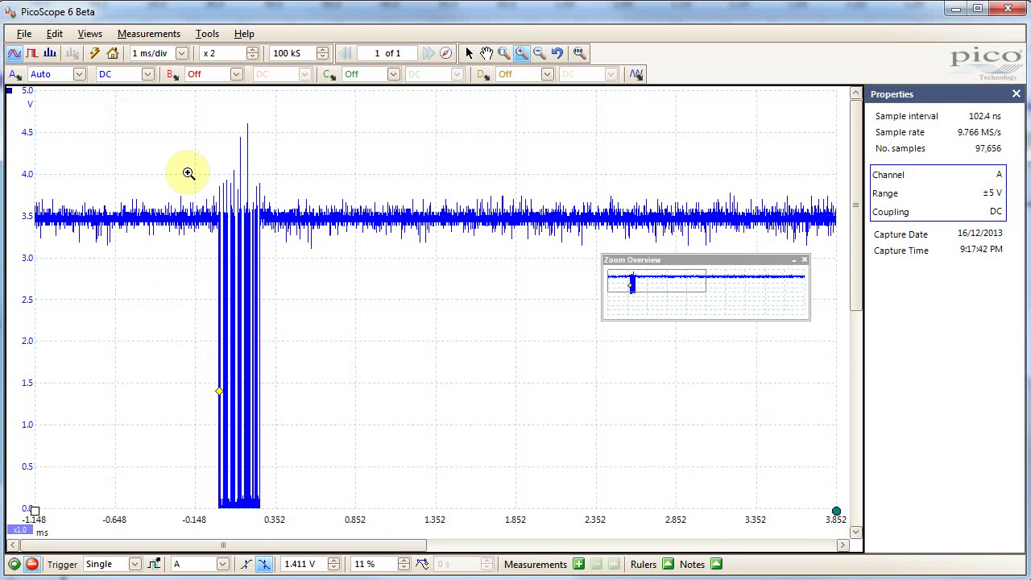
pyautogui.click(214, 298)
pyautogui.click(402, 254)
pyautogui.click(409, 251)
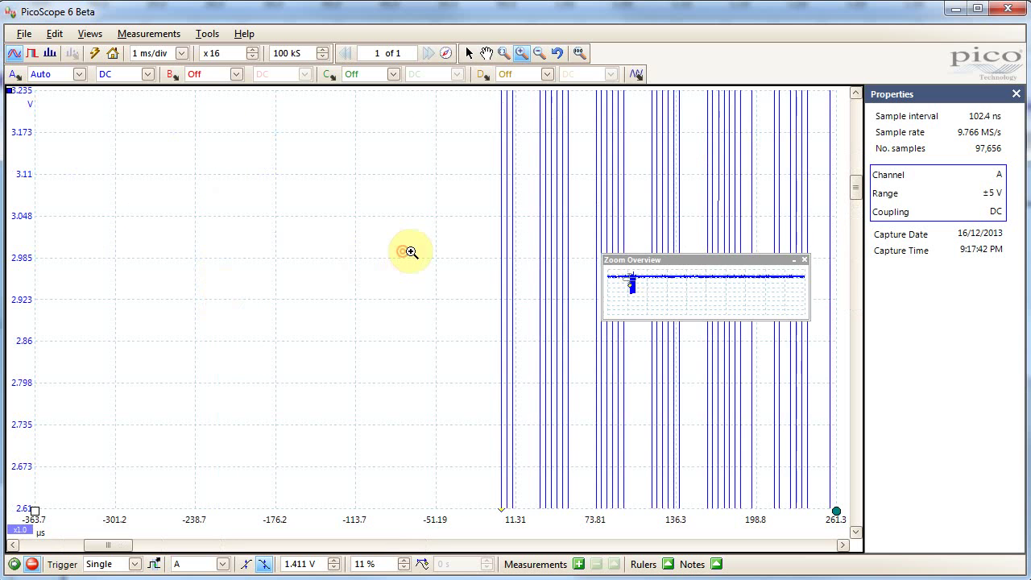
pyautogui.click(670, 404)
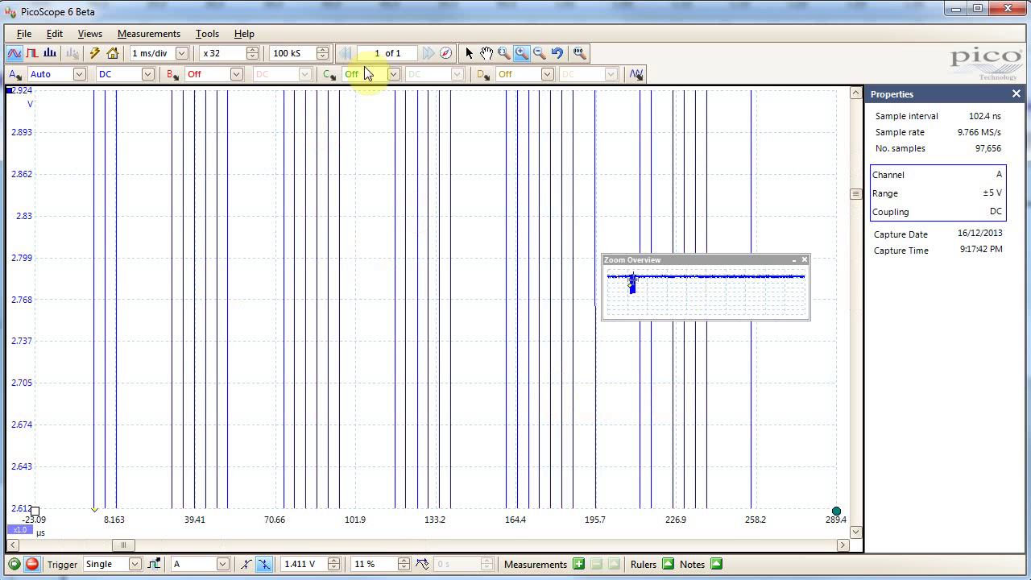
pyautogui.click(540, 53)
pyautogui.click(494, 184)
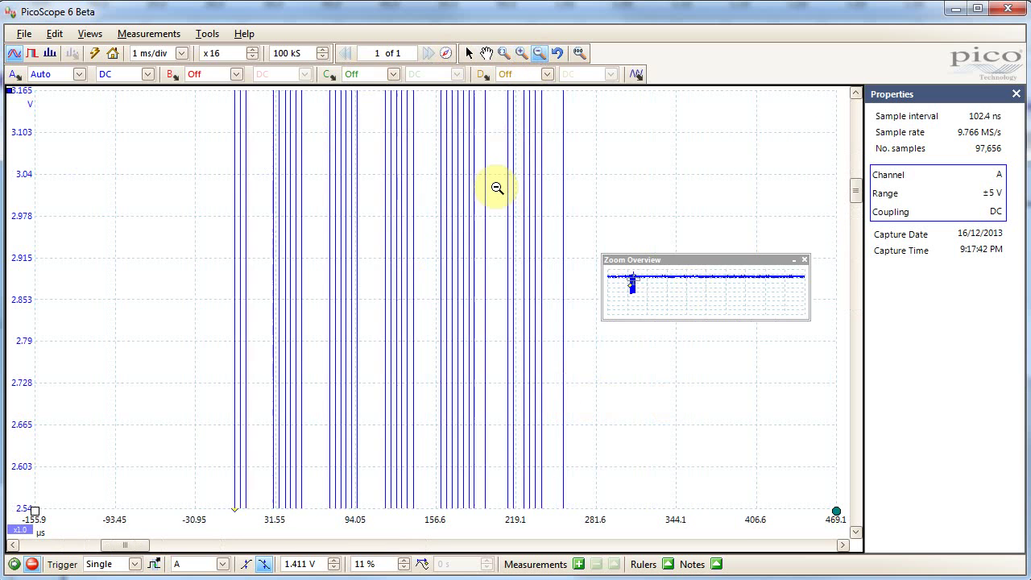
pyautogui.click(494, 184)
pyautogui.click(495, 185)
pyautogui.click(511, 247)
pyautogui.click(510, 247)
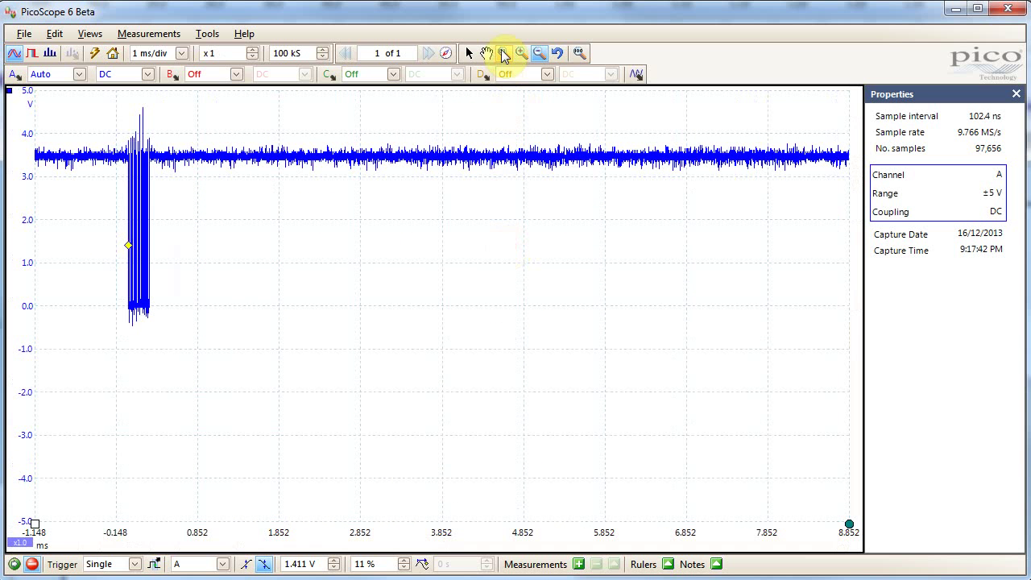
# Zoom to the region around the burst and place a time ruler just before it
pyautogui.click(502, 53)
pyautogui.moveTo(113, 105); pyautogui.dragTo(195, 333)
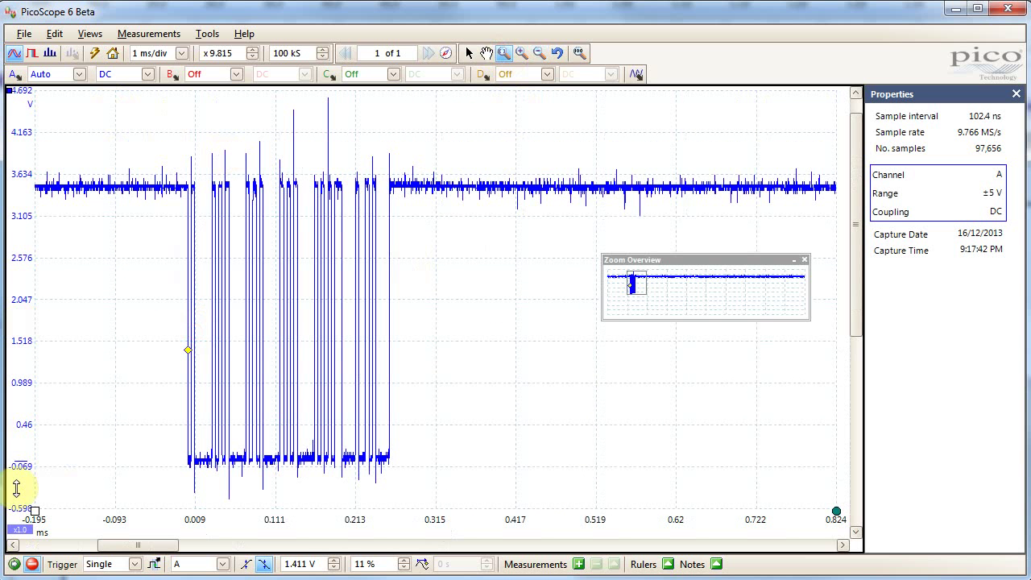
pyautogui.moveTo(35, 509); pyautogui.dragTo(175, 513)
# Place the second ruler at 271.3 µs and nudge the first to −21.63 µs
pyautogui.moveTo(37, 510); pyautogui.dragTo(397, 522)
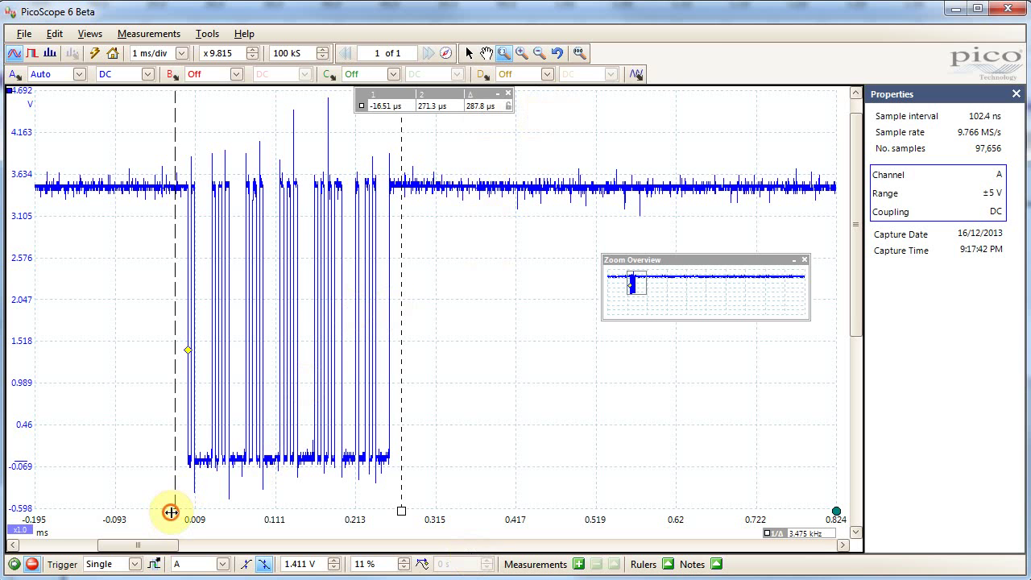
pyautogui.moveTo(171, 515); pyautogui.dragTo(171, 512)
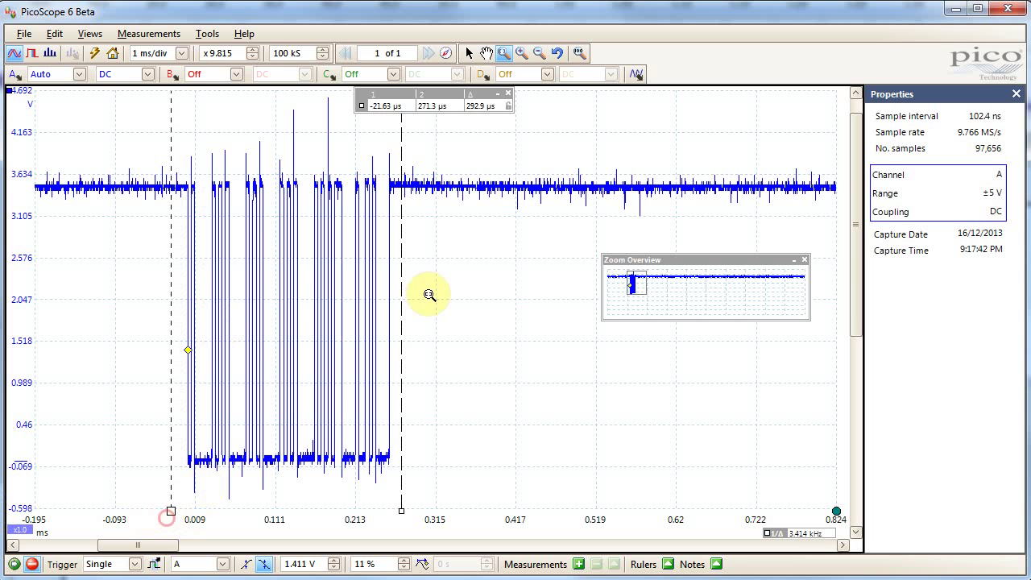
# Switch the signal generator to the Arbitrary (AWG) waveform type
pyautogui.click(637, 76)
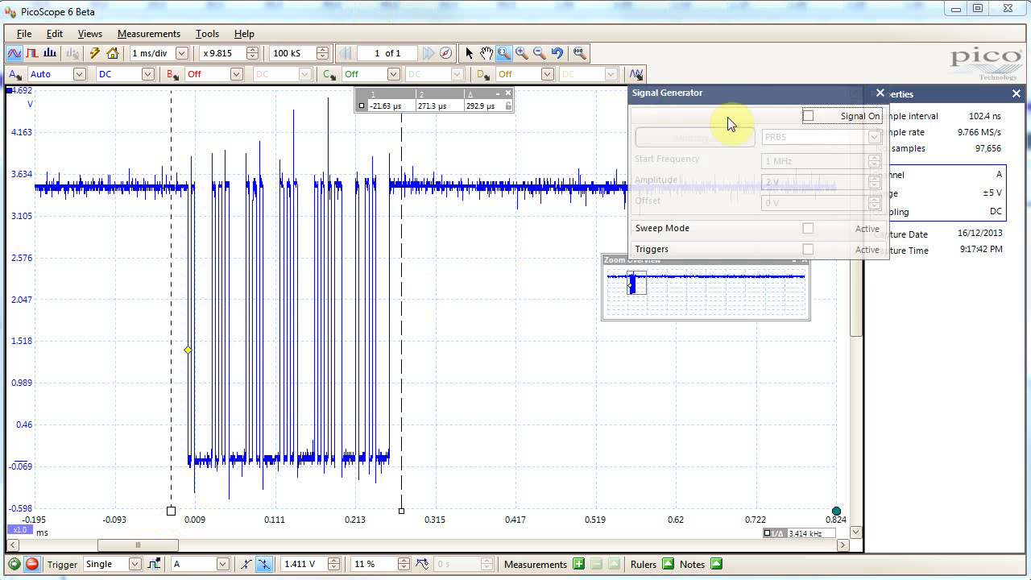
pyautogui.click(799, 136)
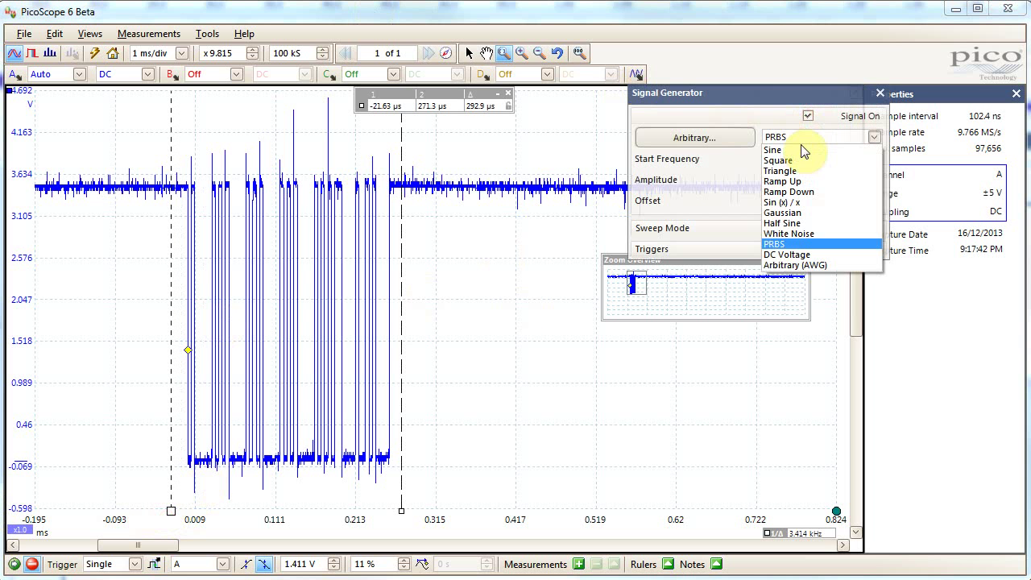
pyautogui.click(788, 282)
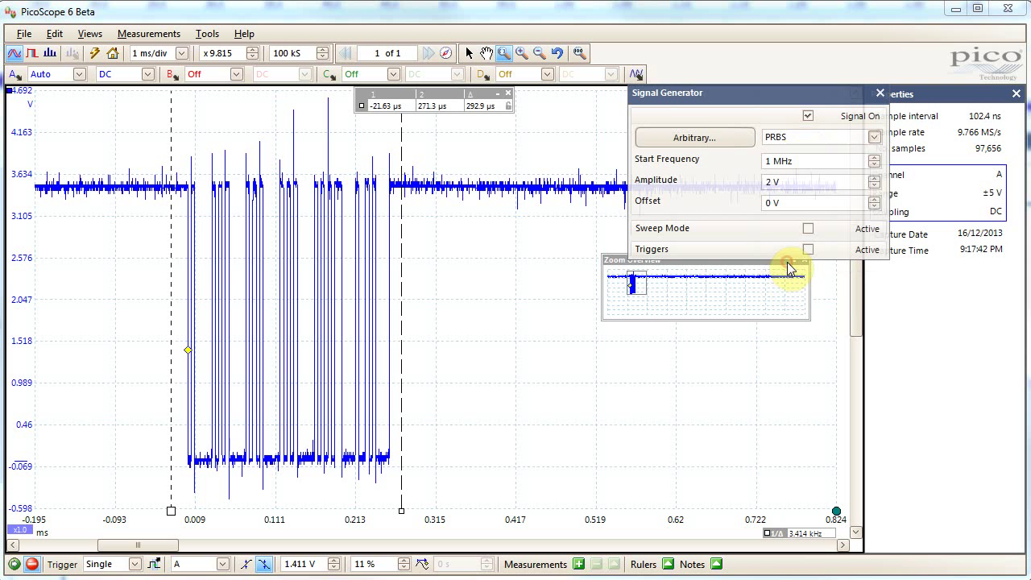
# Import the 2861 channel samples between the time rulers into the arbitrary waveform editor
pyautogui.click(690, 136)
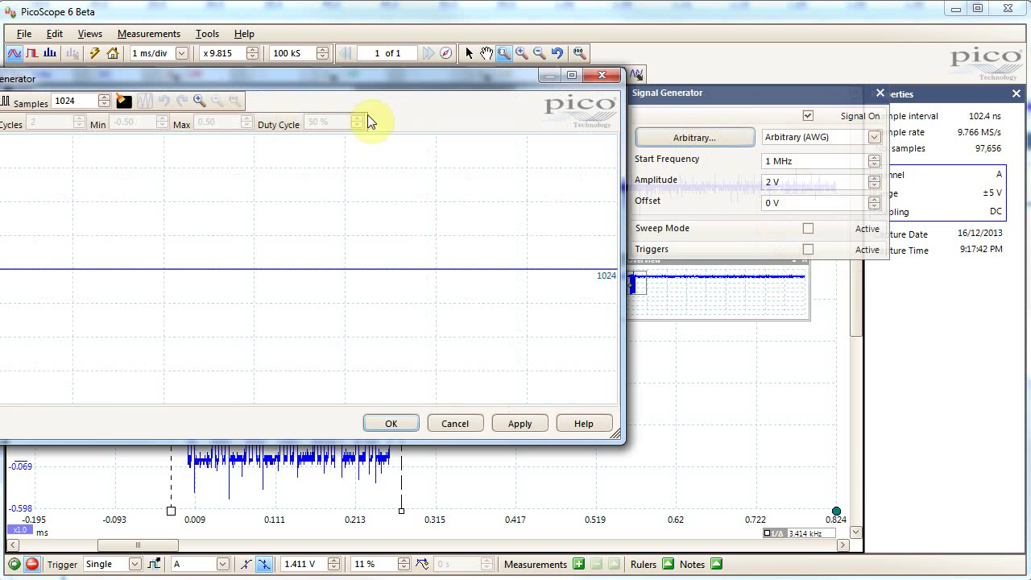
pyautogui.moveTo(348, 90); pyautogui.dragTo(601, 116)
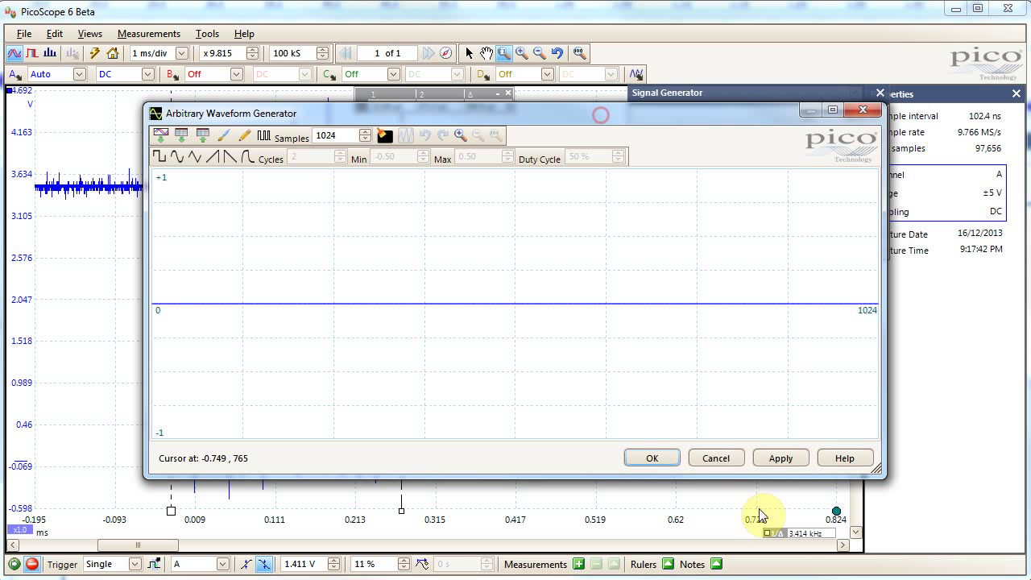
pyautogui.click(160, 138)
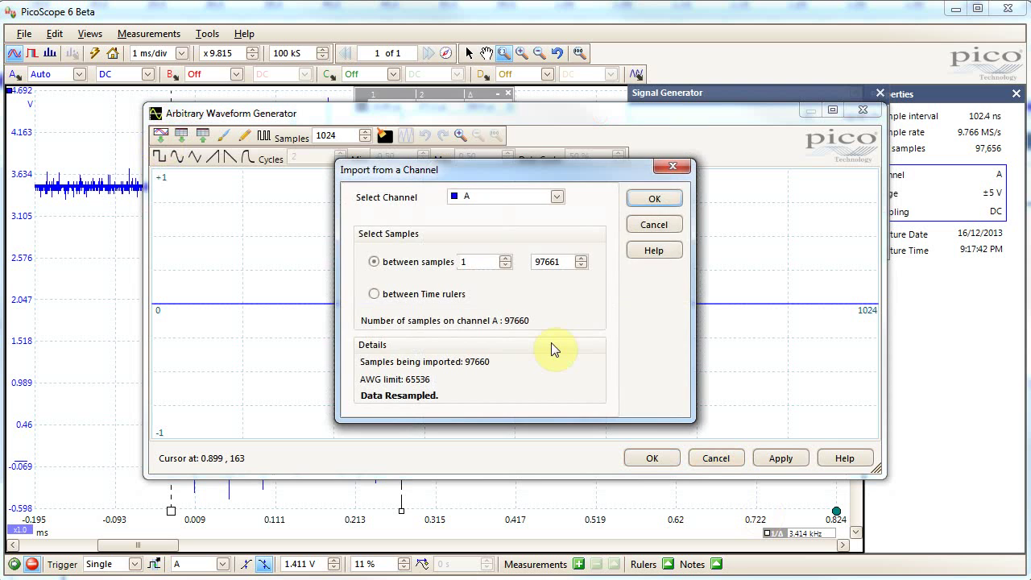
pyautogui.click(379, 295)
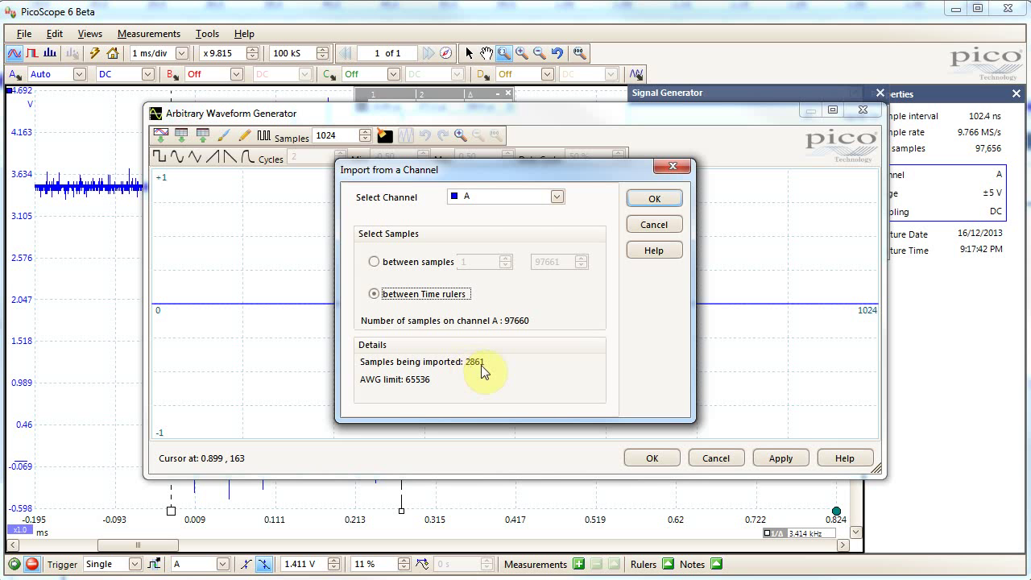
pyautogui.click(654, 198)
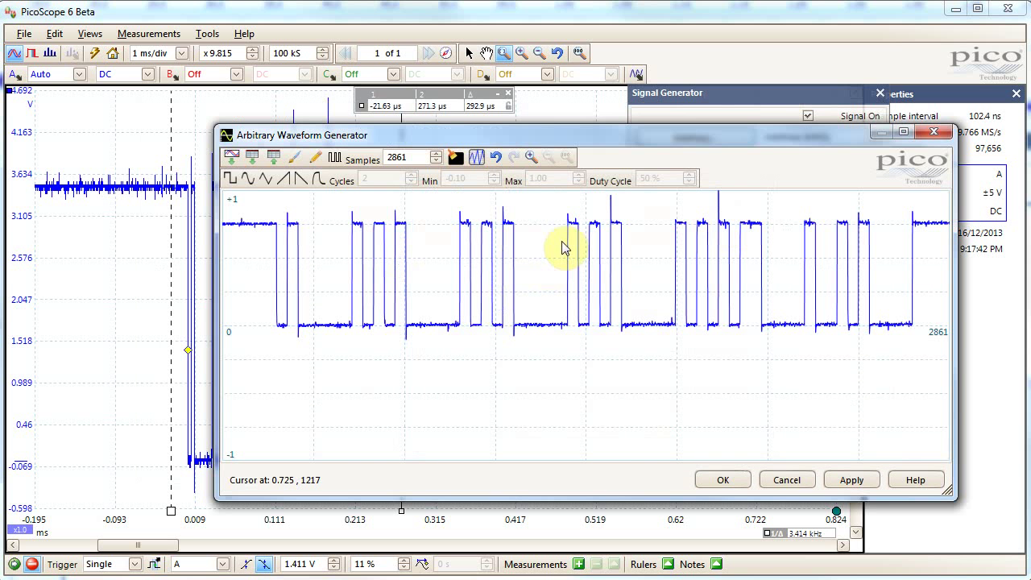
pyautogui.moveTo(813, 135); pyautogui.dragTo(774, 178)
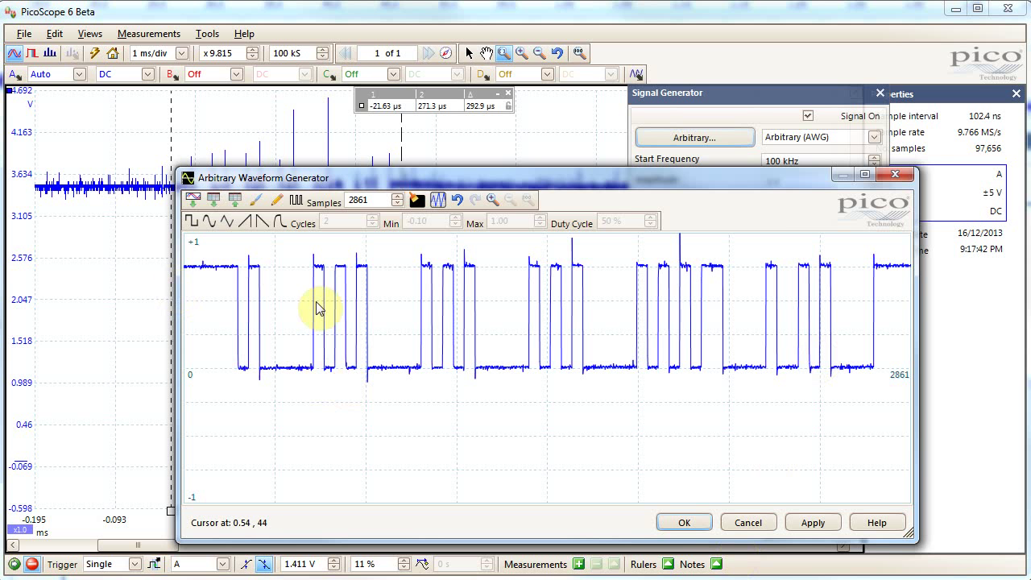
pyautogui.click(682, 525)
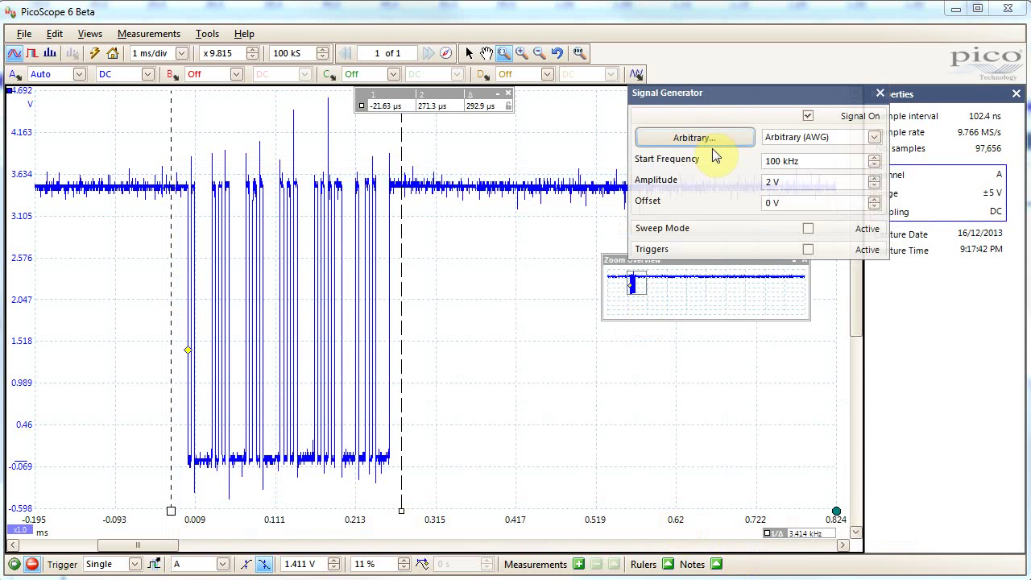
# Turn off channel A, set channel B to Auto range and trigger on B, and capture
pyautogui.click(77, 74)
pyautogui.click(57, 86)
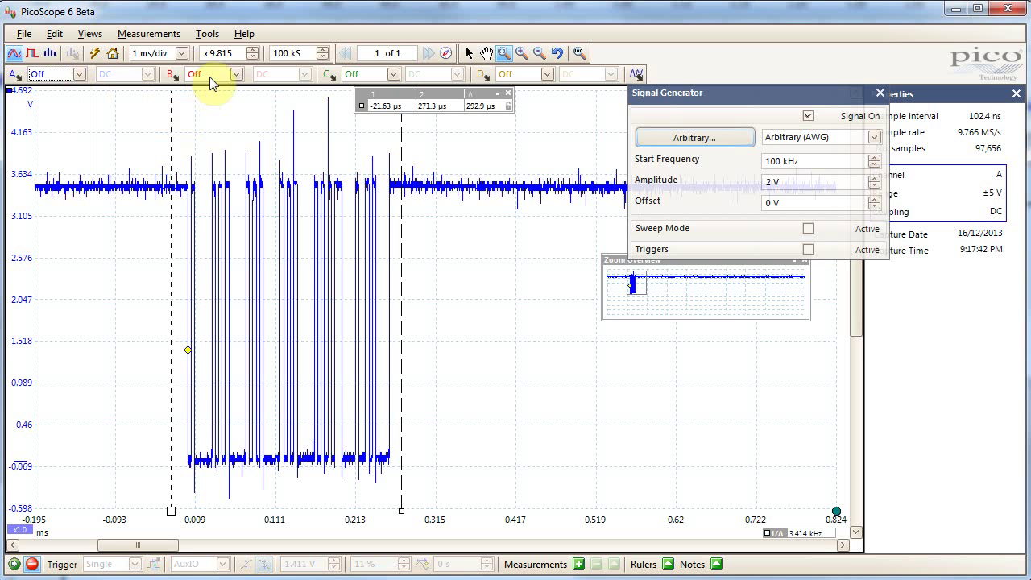
pyautogui.click(207, 75)
pyautogui.click(211, 97)
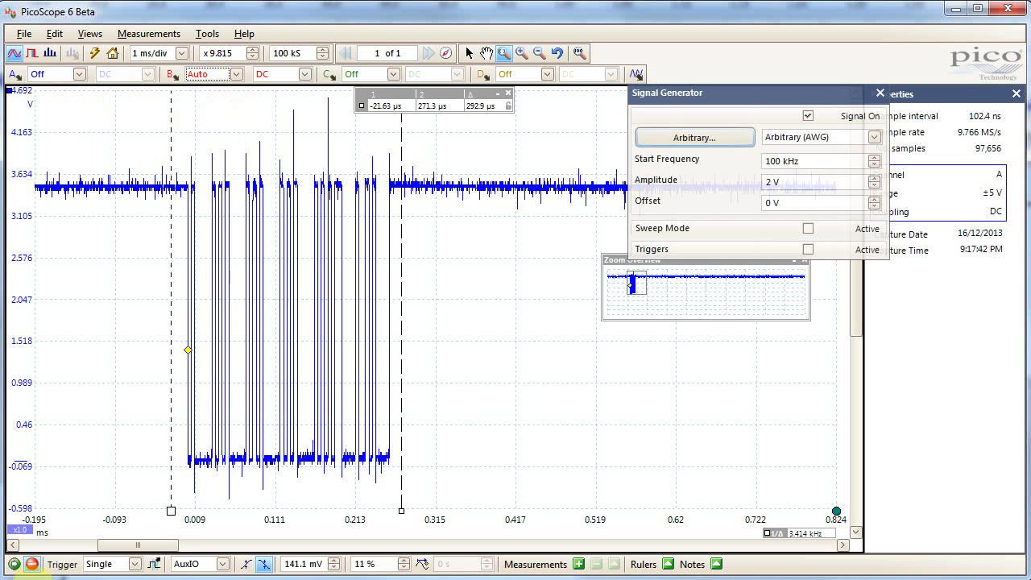
pyautogui.click(203, 564)
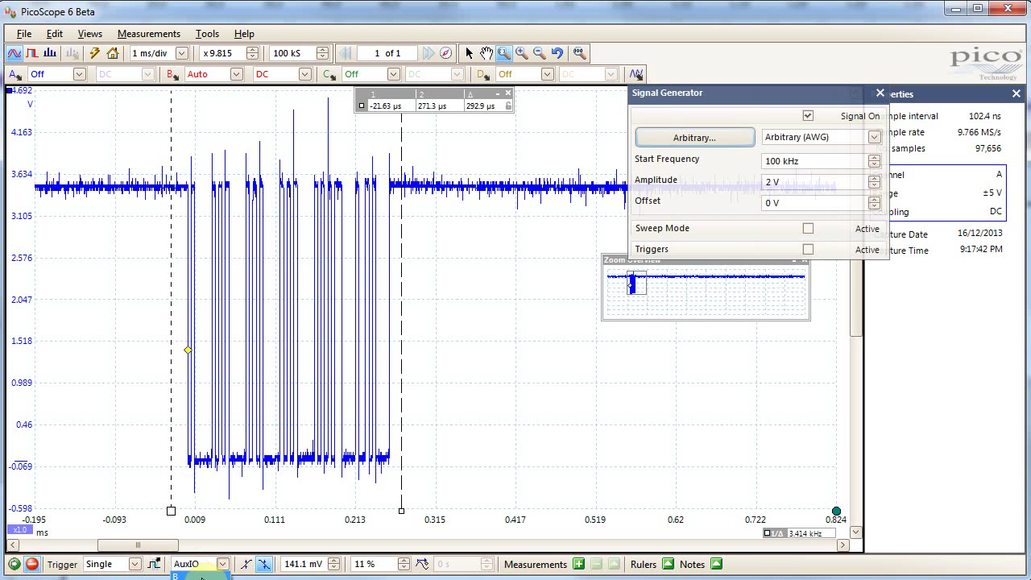
pyautogui.click(201, 577)
pyautogui.click(16, 565)
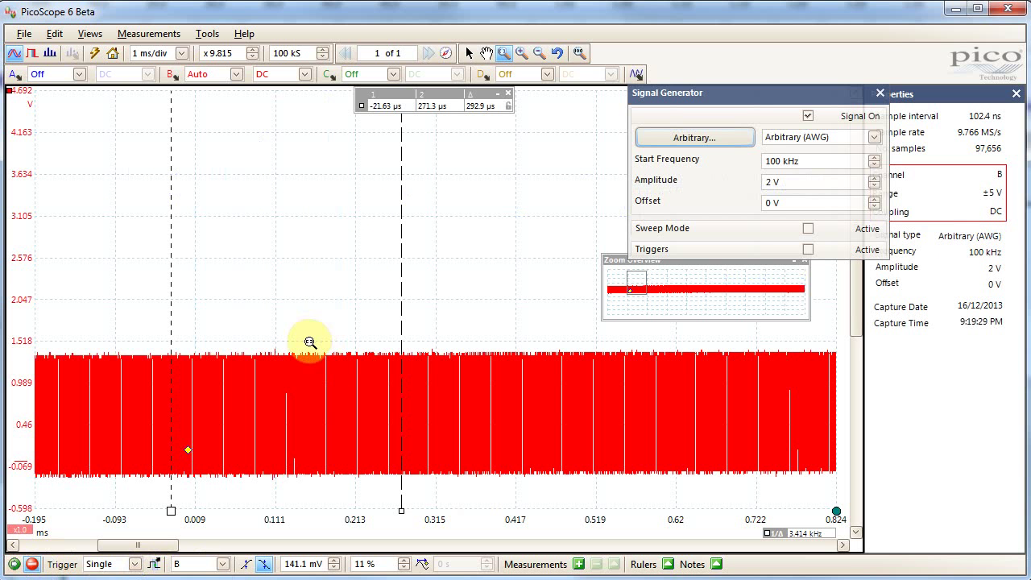
# Zoom into the burst edges, set the generator start frequency to 1 kHz, then zoom back out
pyautogui.moveTo(309, 341)
pyautogui.mouseDown()
pyautogui.moveTo(368, 516)
pyautogui.moveTo(361, 491)
pyautogui.mouseUp()
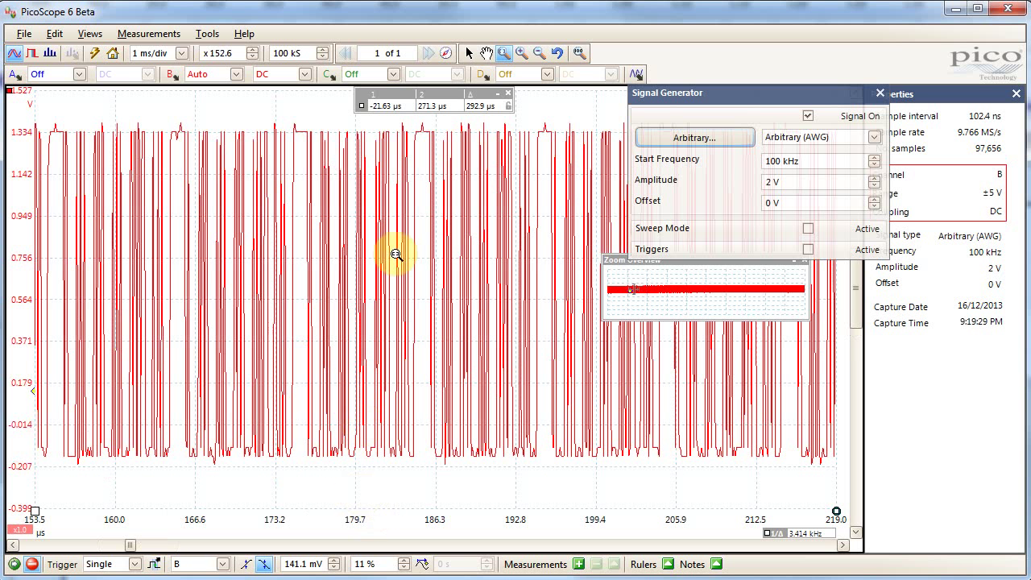
pyautogui.moveTo(301, 117); pyautogui.dragTo(423, 492)
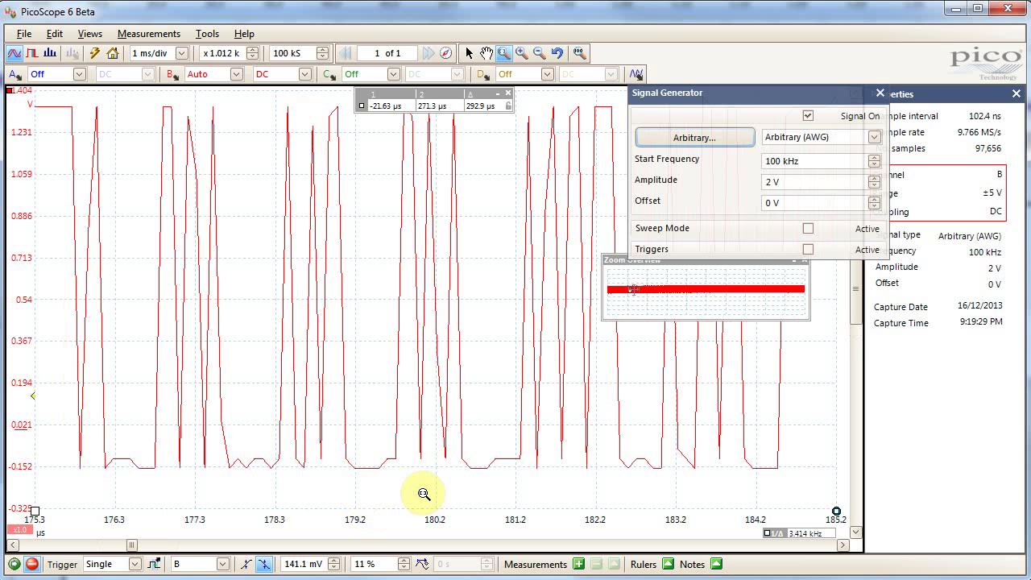
pyautogui.doubleClick(774, 161)
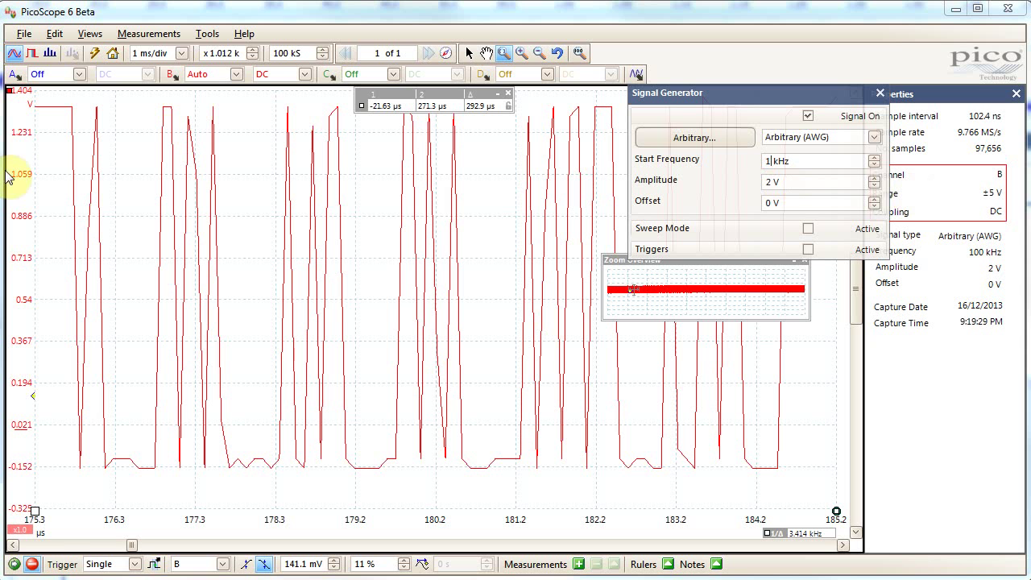
pyautogui.click(32, 566)
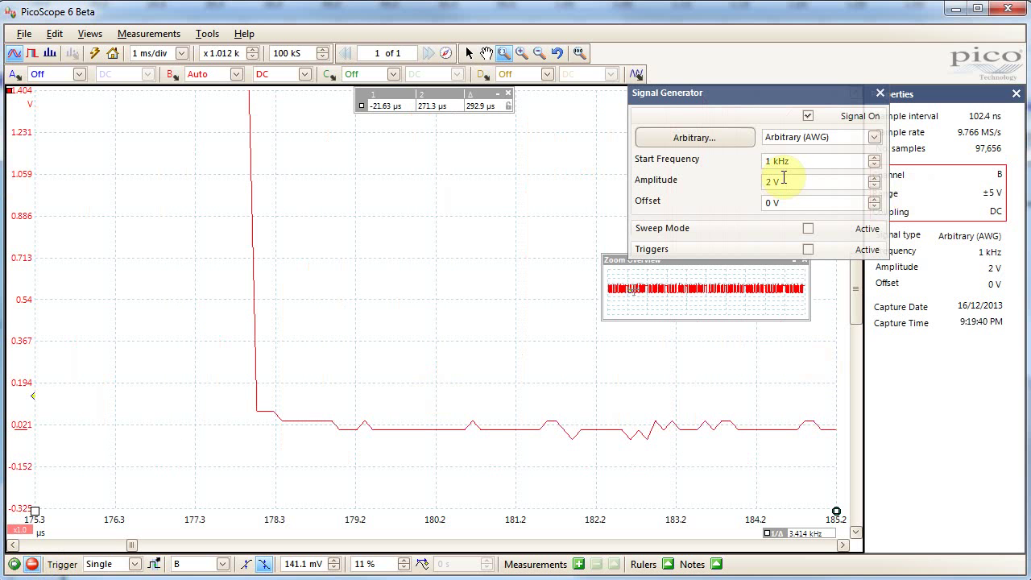
pyautogui.click(554, 57)
pyautogui.click(557, 57)
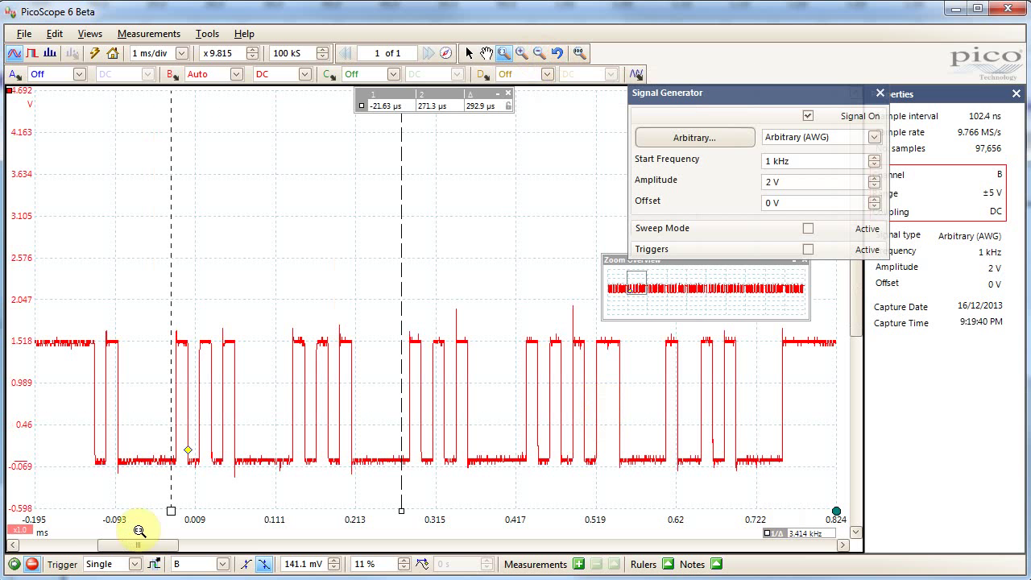
pyautogui.moveTo(135, 548); pyautogui.dragTo(169, 541)
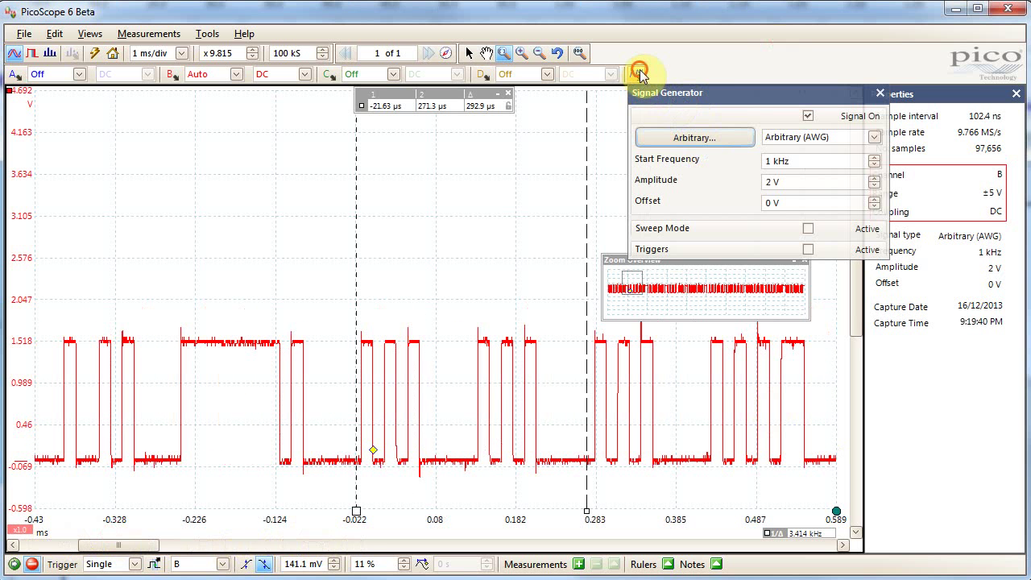
# Close the signal generator settings and start a new repeating capture
pyautogui.click(879, 92)
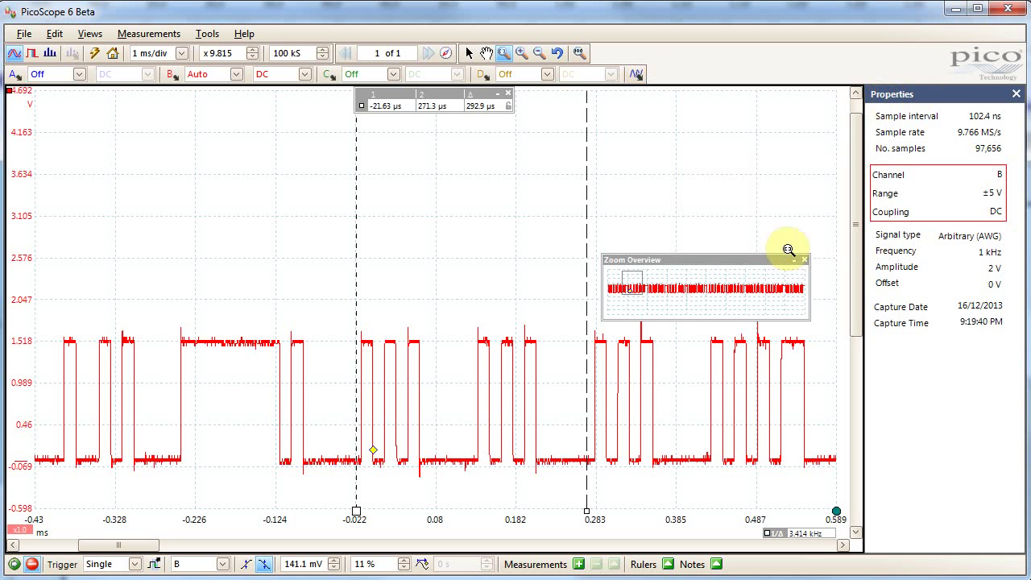
pyautogui.moveTo(748, 262); pyautogui.dragTo(753, 236)
pyautogui.click(13, 564)
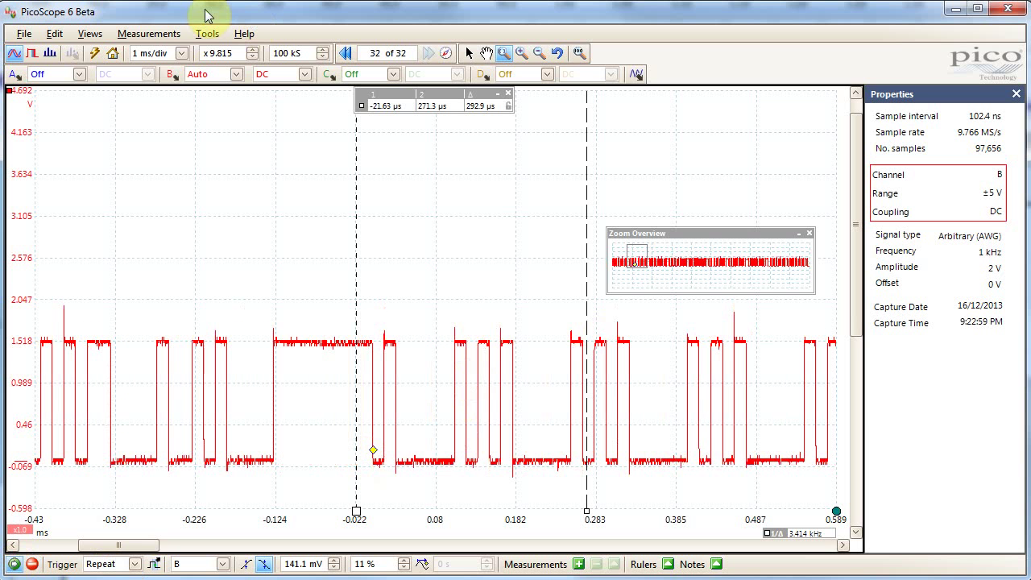
# Set channel B serial decoding to RS232/UART at the detected 57.6 kbaud and 750 mV threshold
pyautogui.click(210, 34)
pyautogui.moveTo(229, 140)
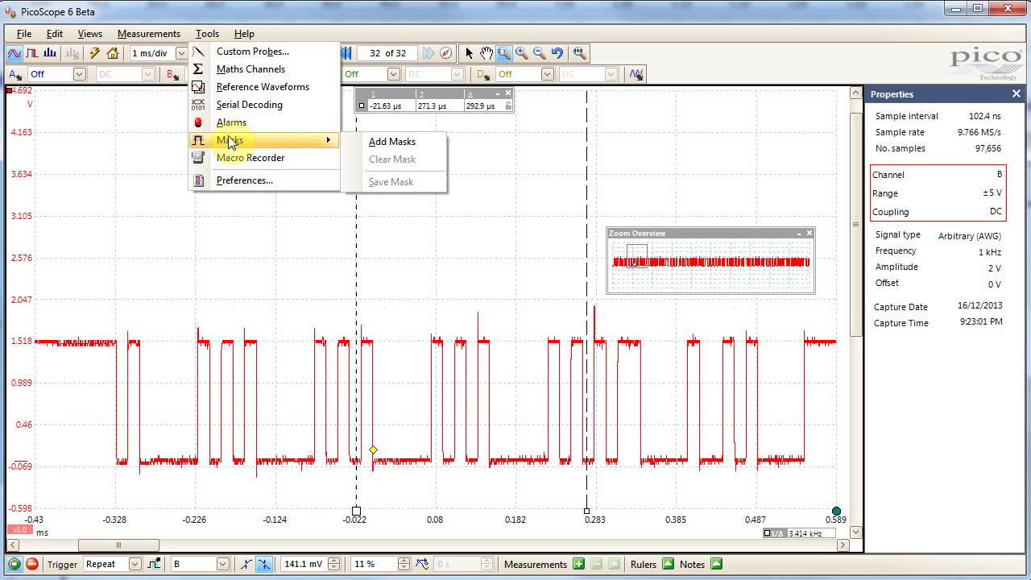
pyautogui.click(226, 105)
pyautogui.click(520, 165)
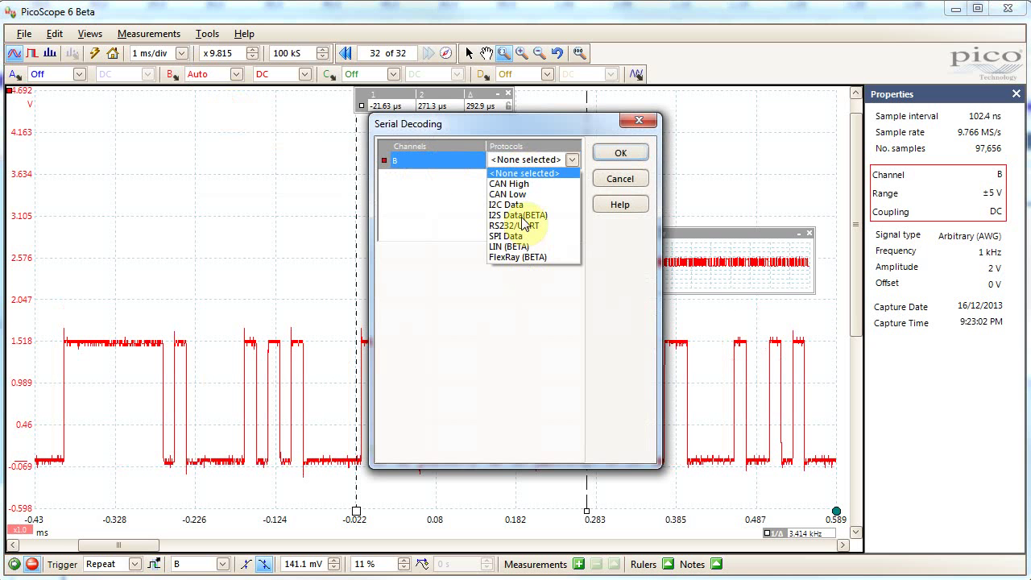
pyautogui.click(521, 226)
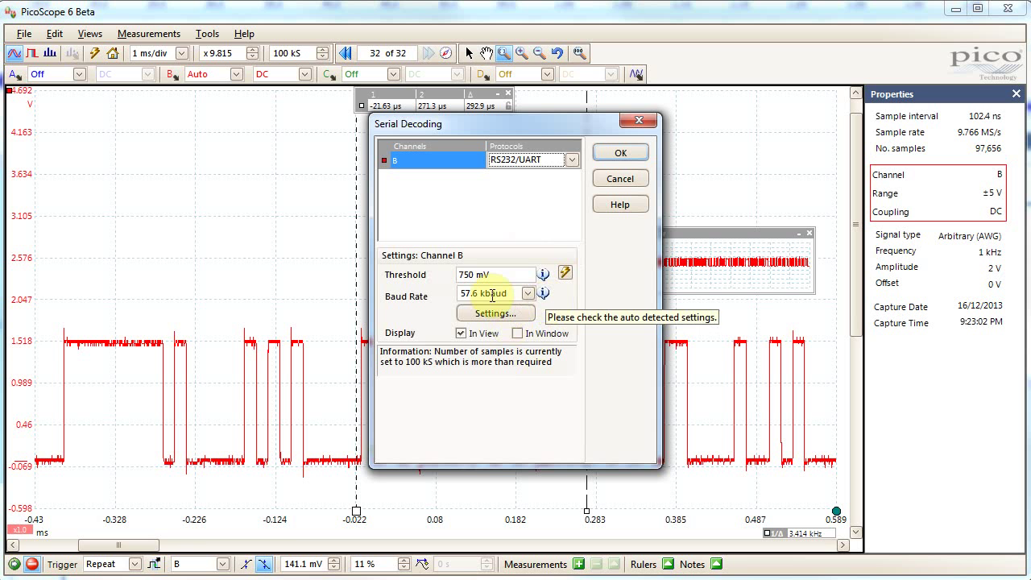
pyautogui.click(502, 293)
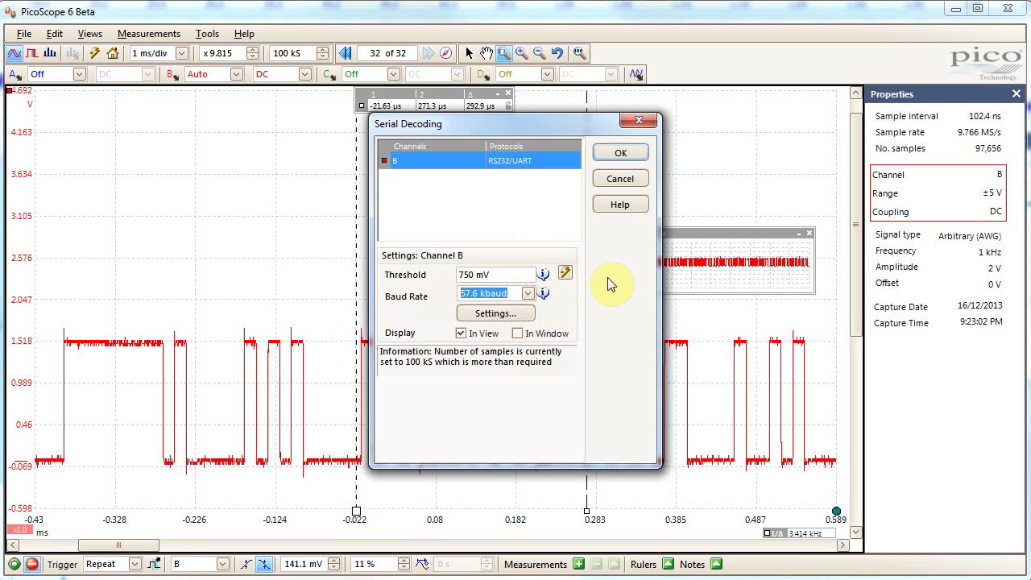
pyautogui.click(564, 271)
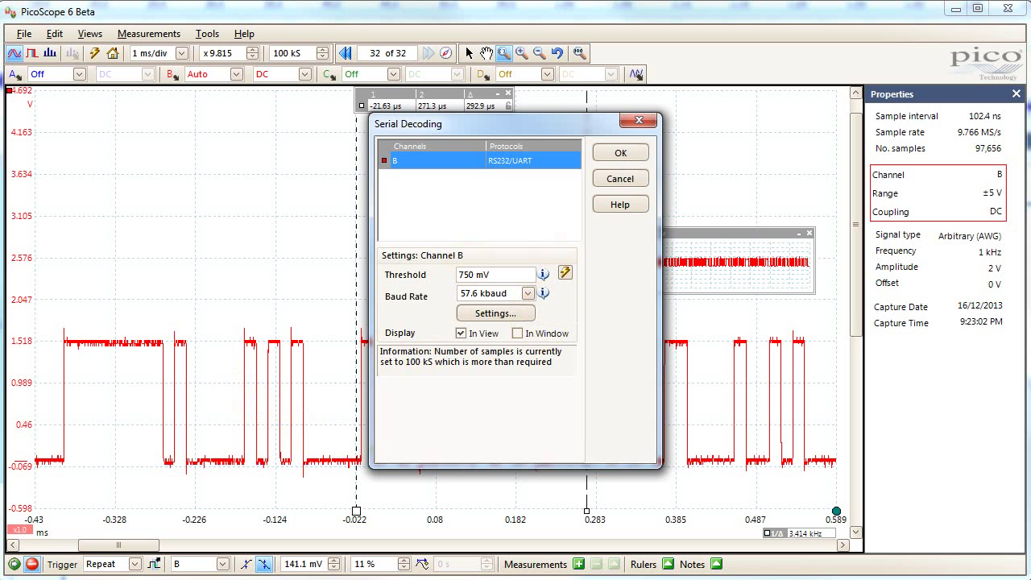
pyautogui.hotkey('alt', 'Tab')
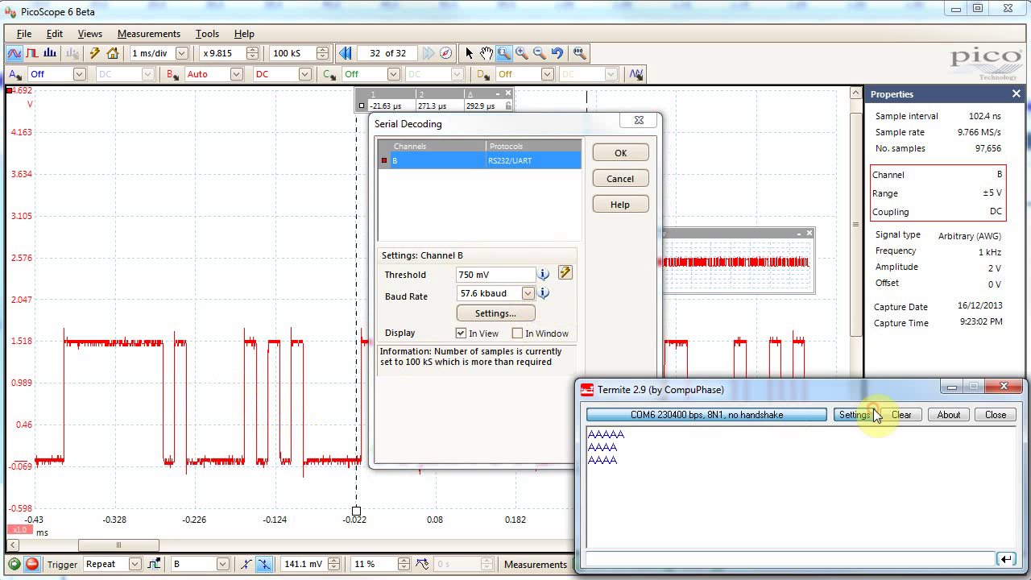
pyautogui.click(853, 414)
pyautogui.click(714, 442)
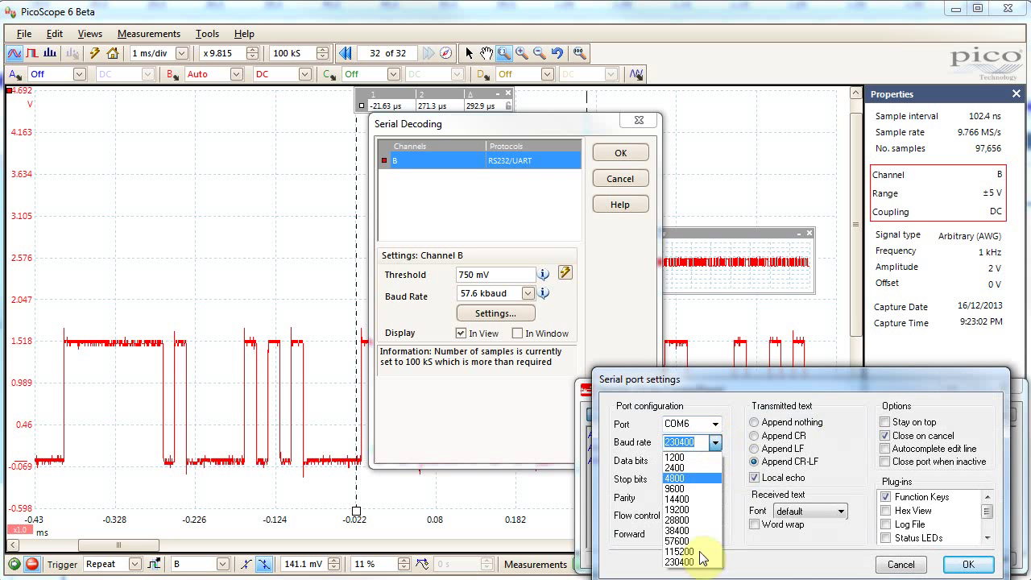
pyautogui.click(900, 564)
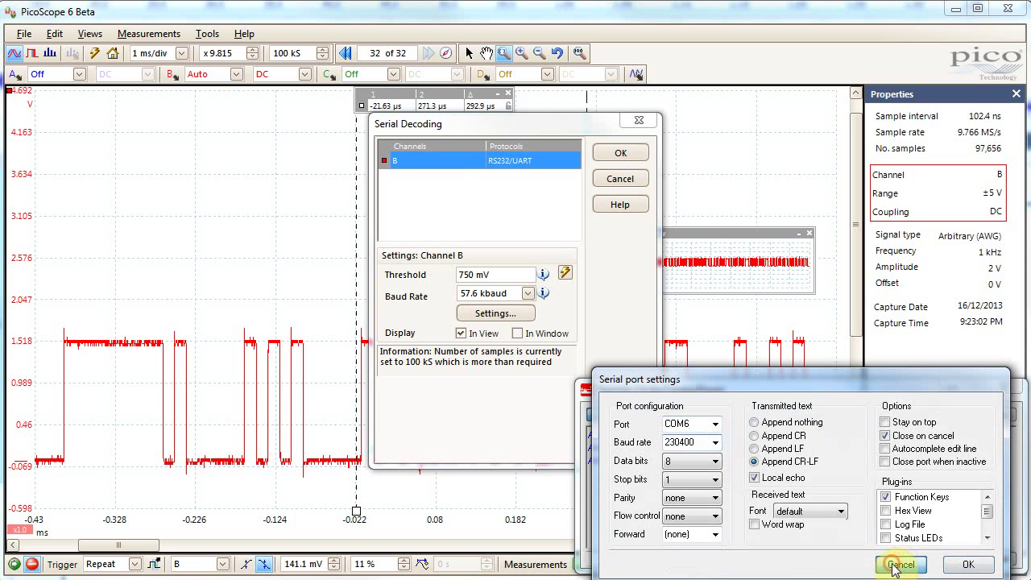
pyautogui.click(953, 391)
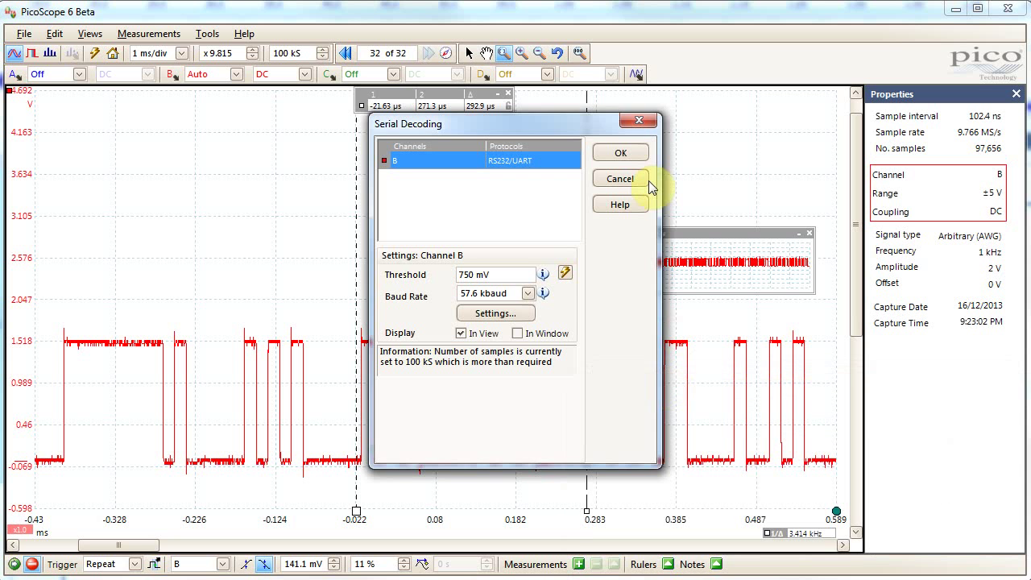
# Close the serial decoding setup and change the generator start frequency from 1 kHz to 1.05 kHz
pyautogui.moveTo(475, 125); pyautogui.dragTo(717, 141)
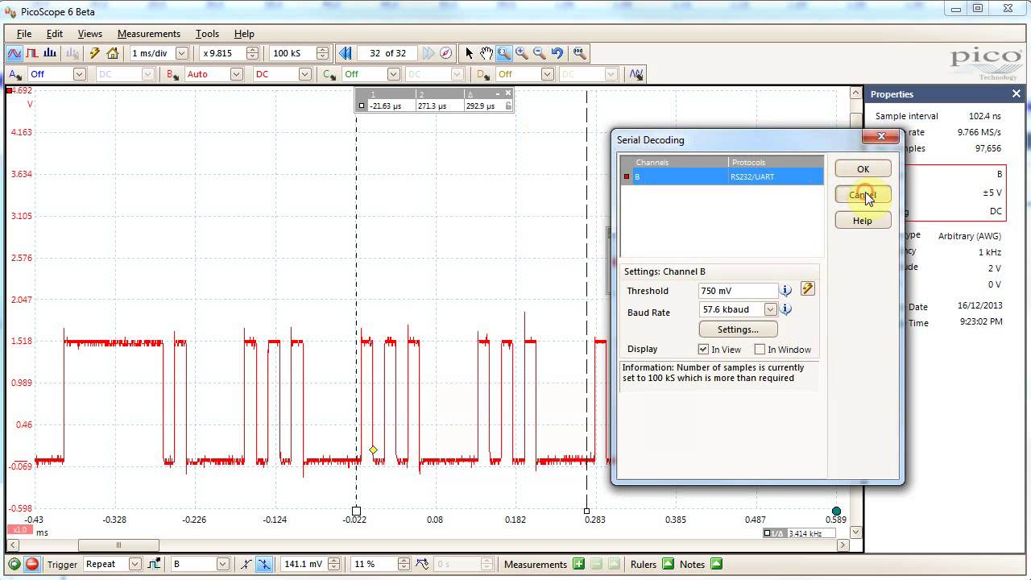
pyautogui.click(864, 175)
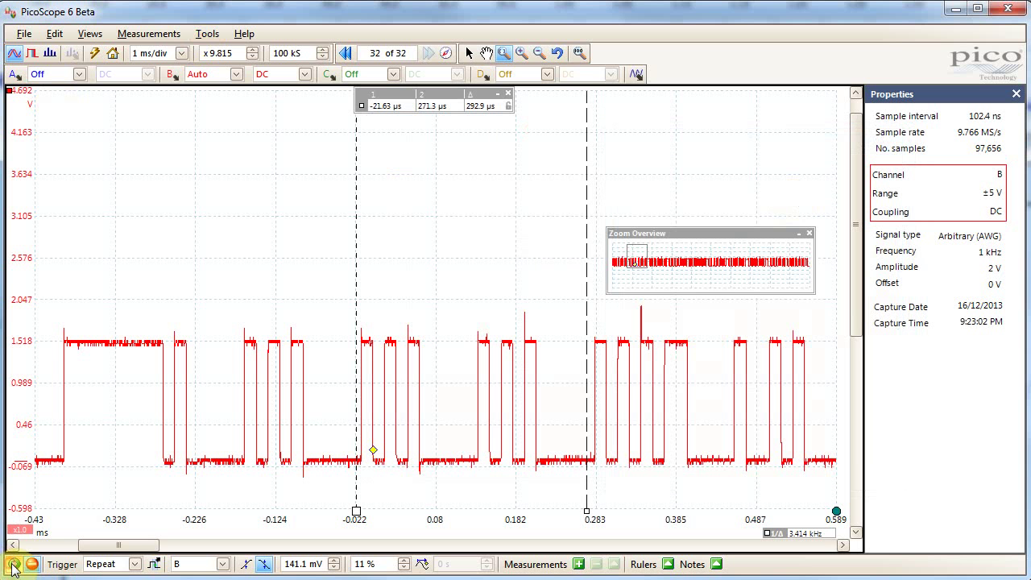
pyautogui.click(635, 74)
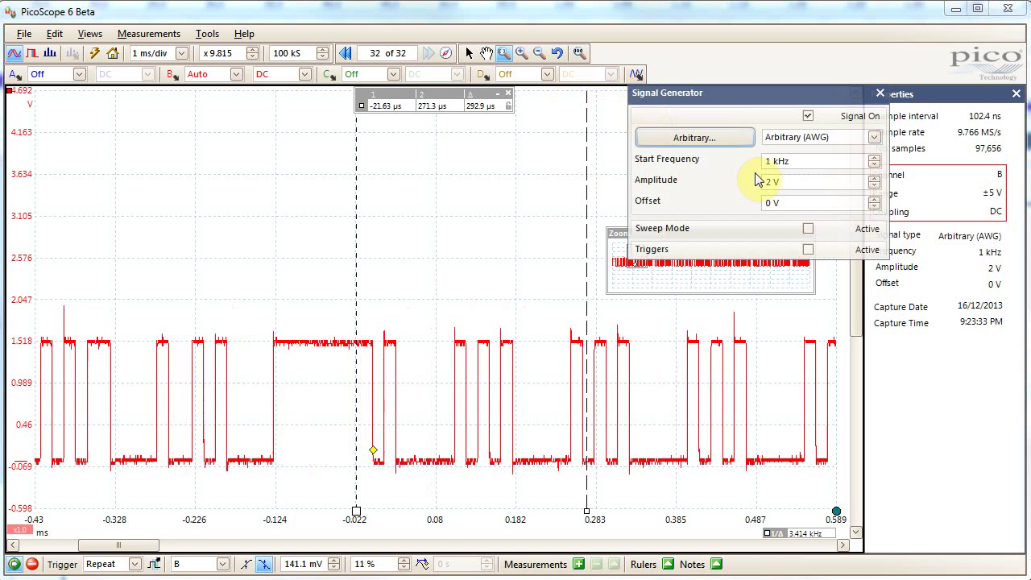
pyautogui.click(874, 160)
pyautogui.click(875, 157)
pyautogui.click(874, 157)
pyautogui.click(874, 165)
pyautogui.click(874, 164)
pyautogui.click(833, 161)
pyautogui.write('.05')
pyautogui.press('Return')
pyautogui.click(203, 34)
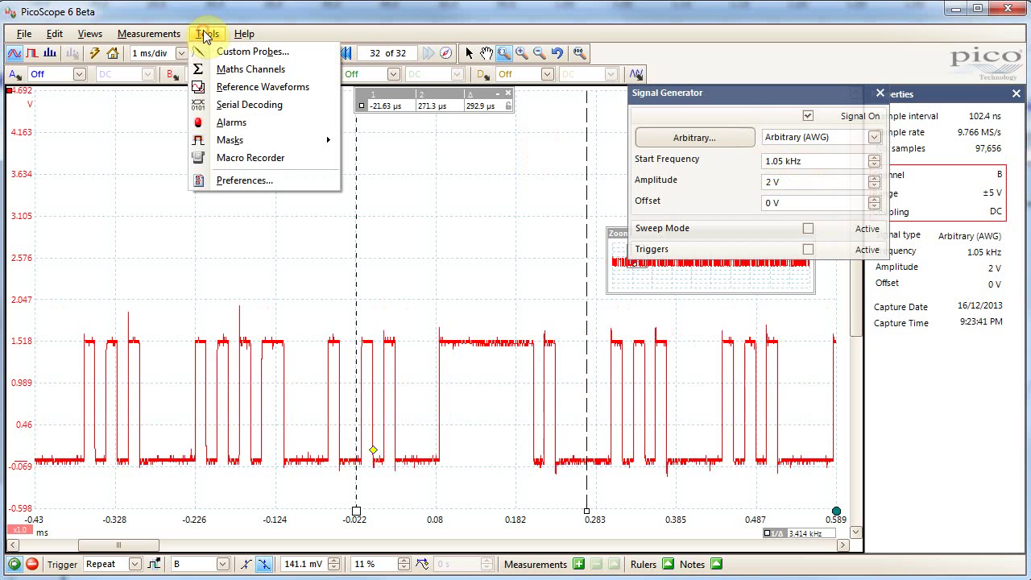
pyautogui.click(253, 107)
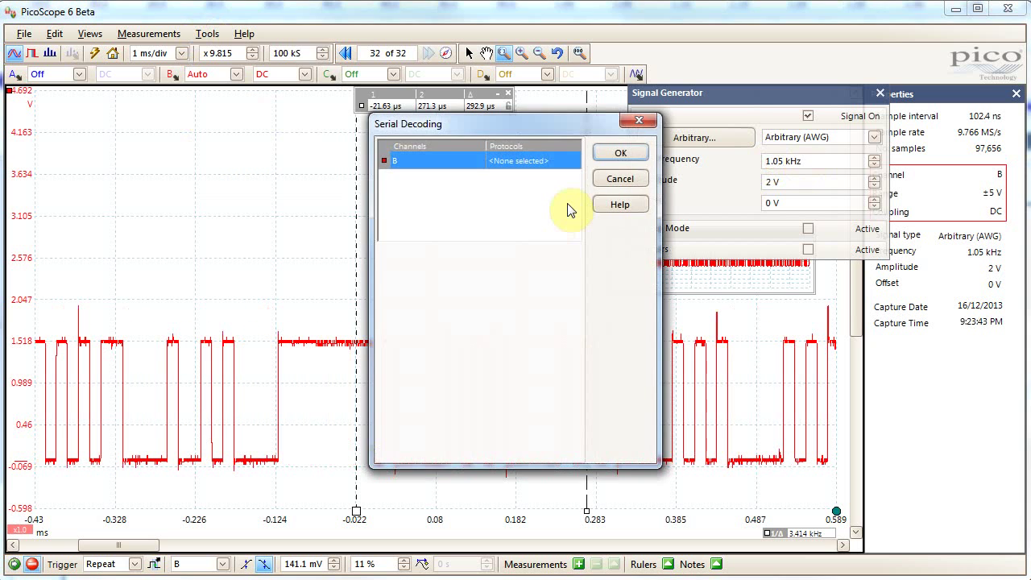
pyautogui.click(558, 161)
pyautogui.click(493, 224)
pyautogui.click(498, 293)
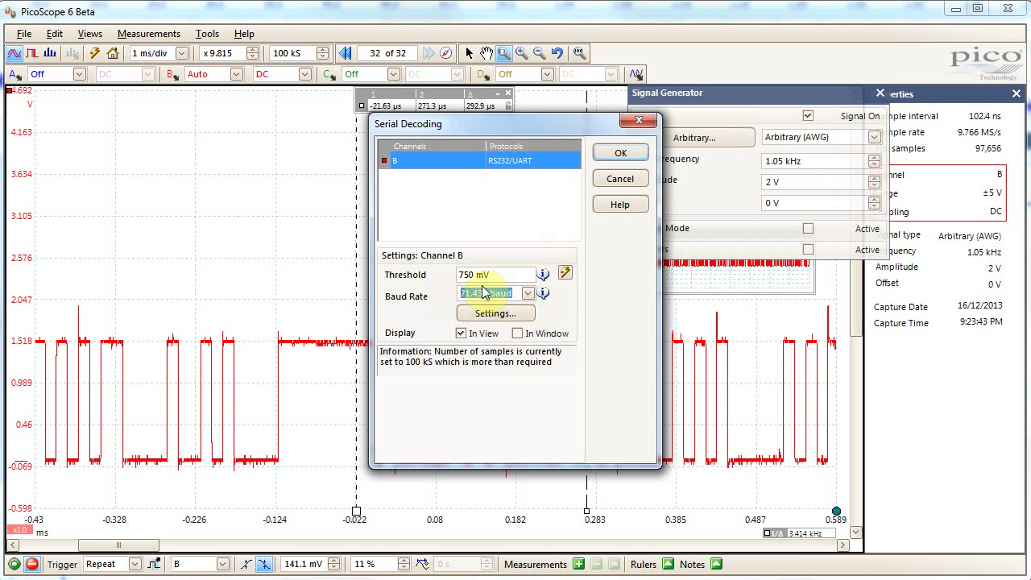
pyautogui.click(619, 179)
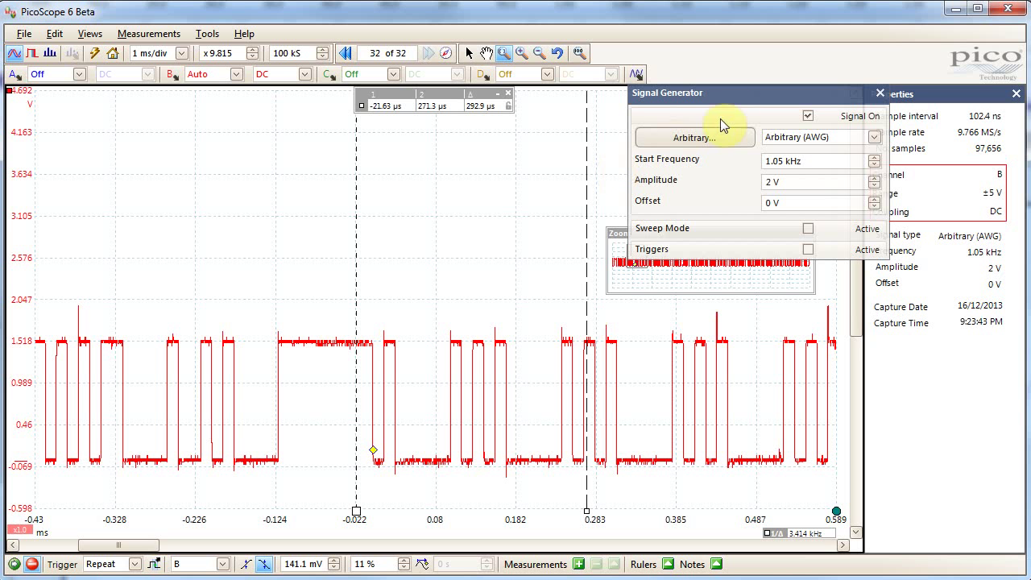
# Close the generator settings, zoom out to the full channel B capture, and reopen the waveform type list
pyautogui.click(878, 93)
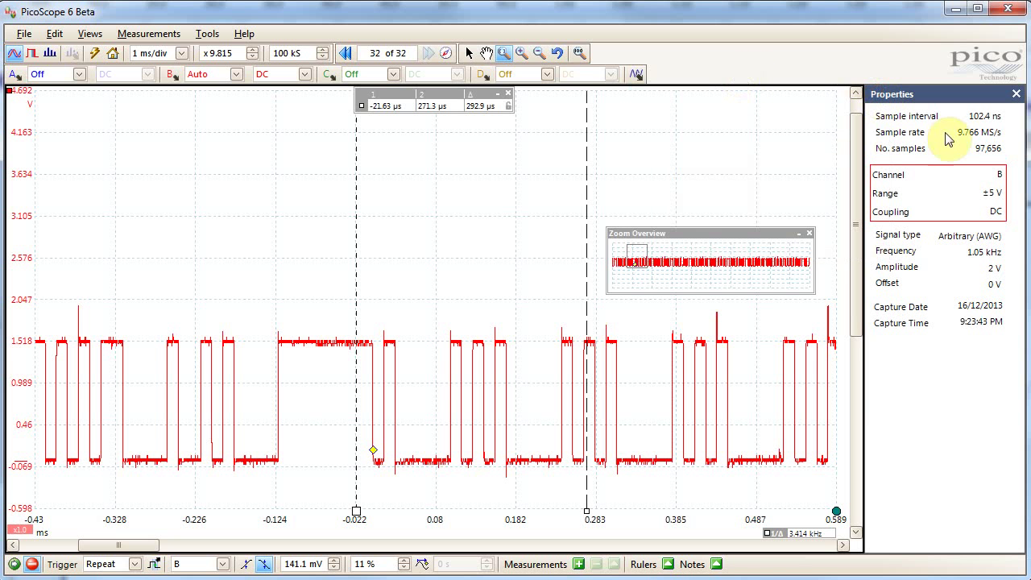
pyautogui.moveTo(741, 233); pyautogui.dragTo(766, 192)
pyautogui.click(783, 192)
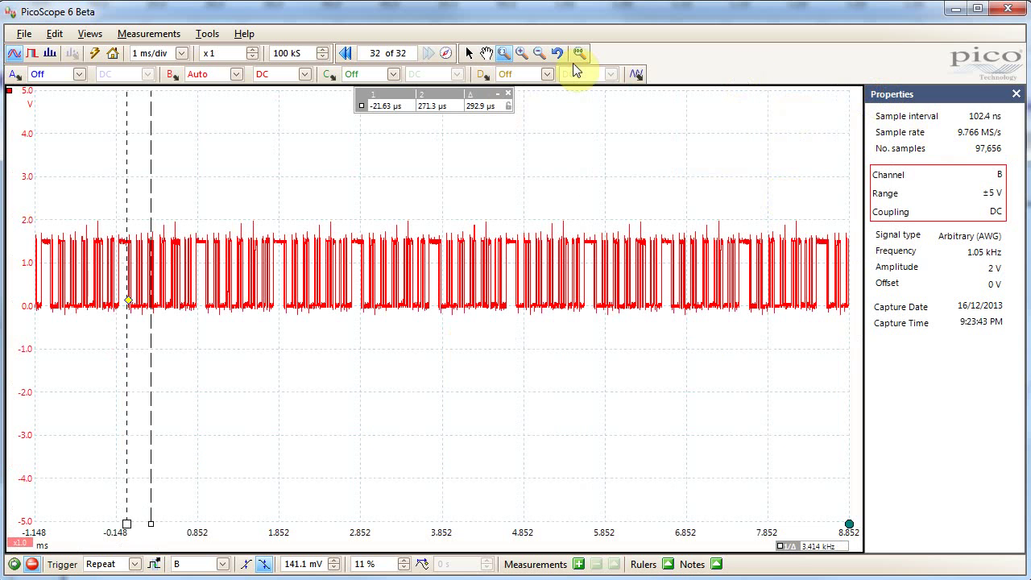
pyautogui.click(633, 74)
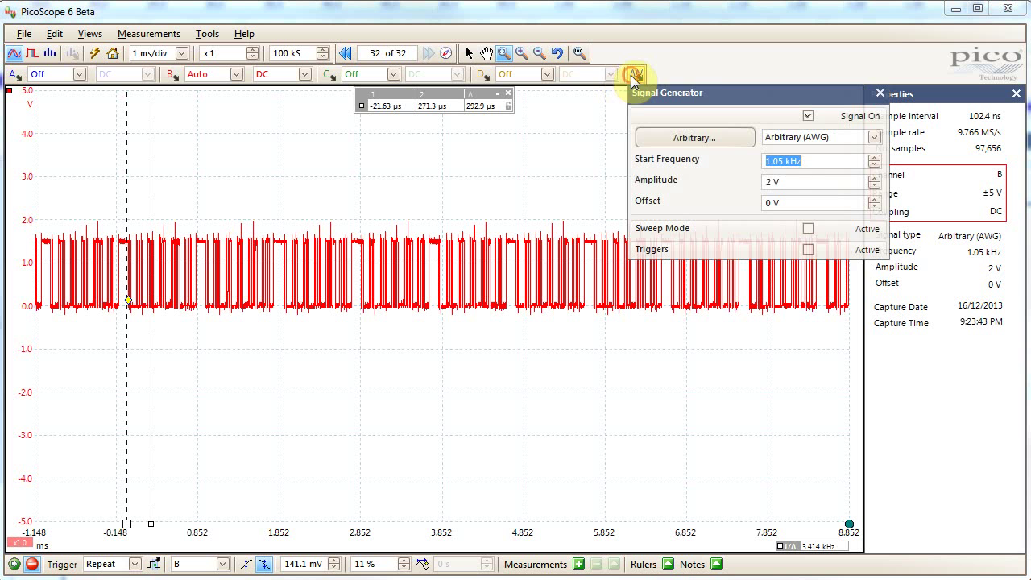
pyautogui.click(816, 138)
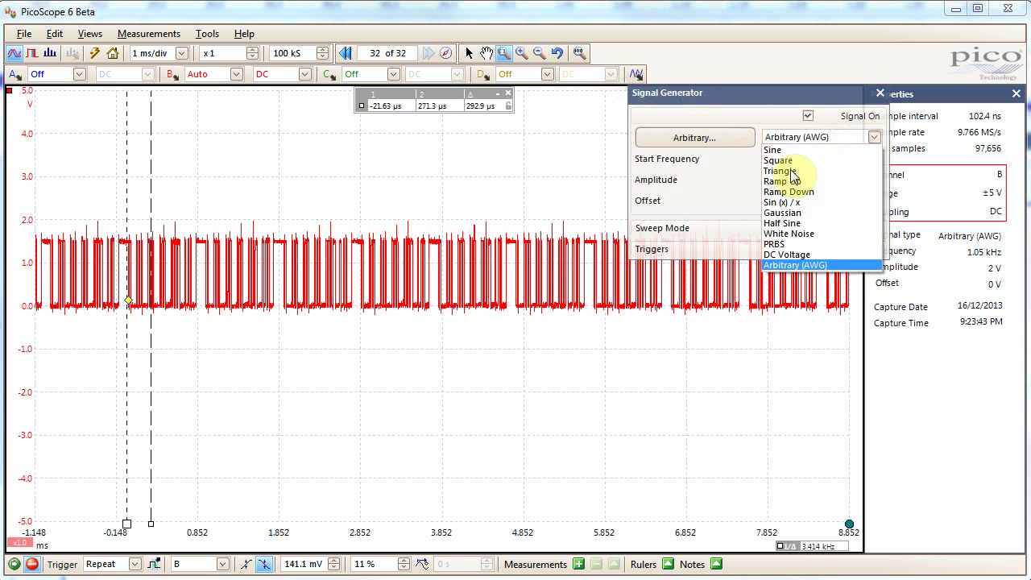